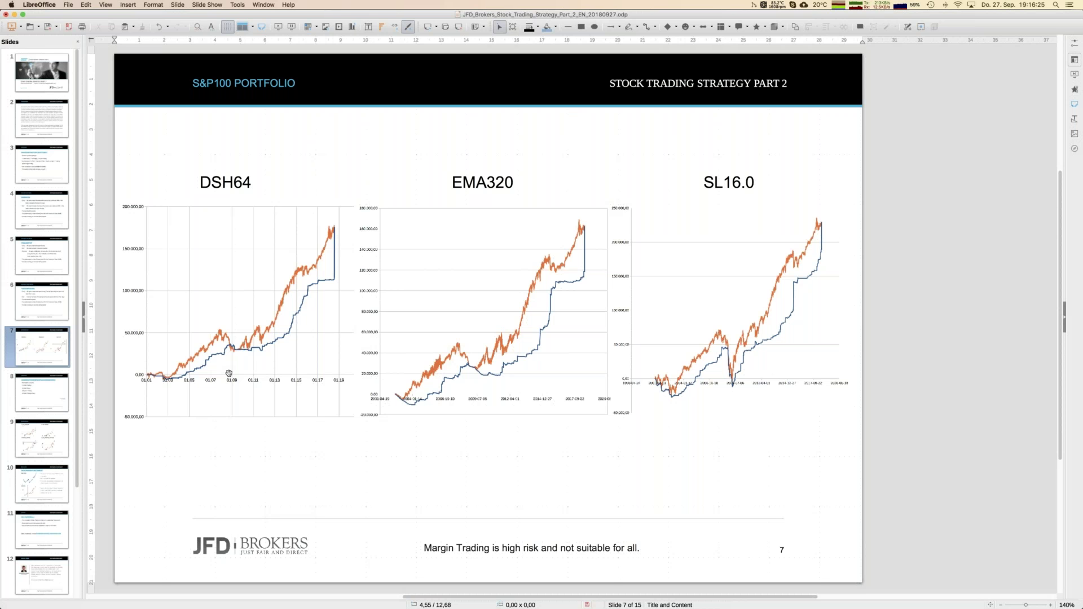
# Go to slide 8 and read the four combination variants of EMA, trailing and highs.
pyautogui.press('pagedown')
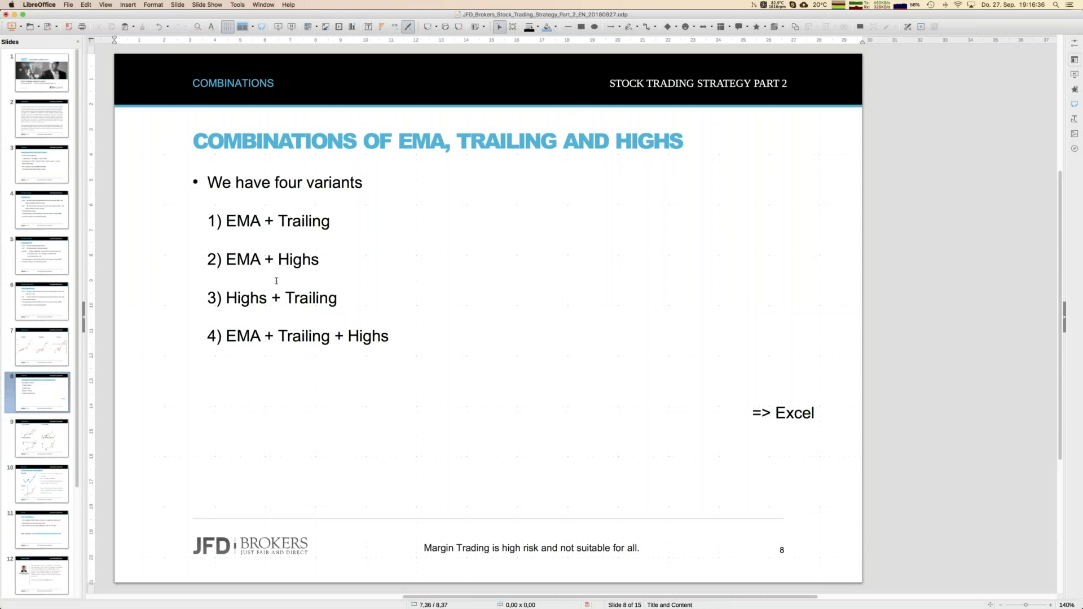
pyautogui.scroll(-1, 329, 301)
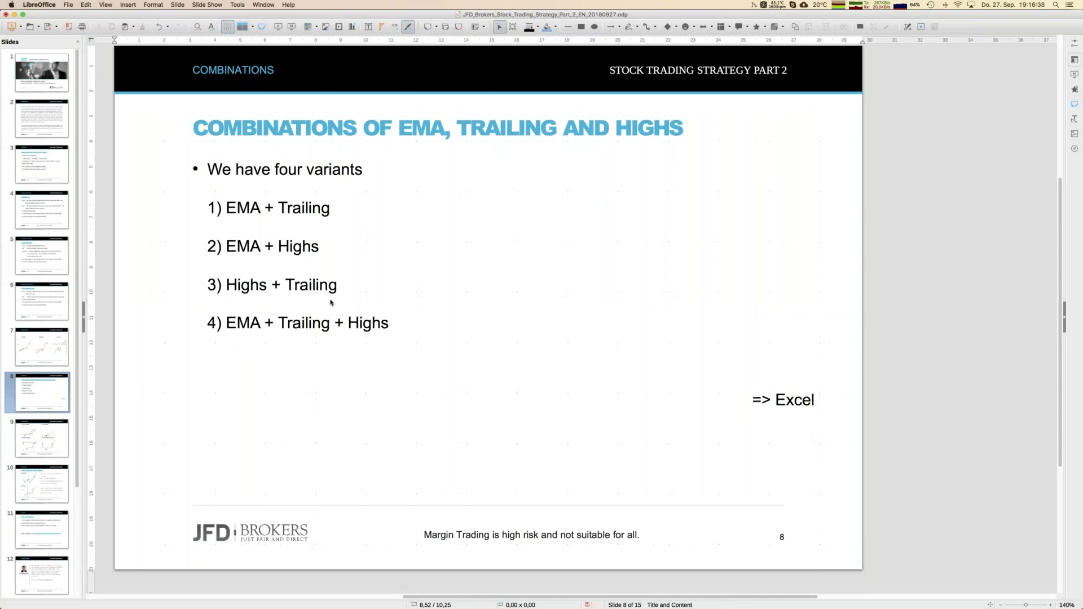
pyautogui.scroll(4, 582, 299)
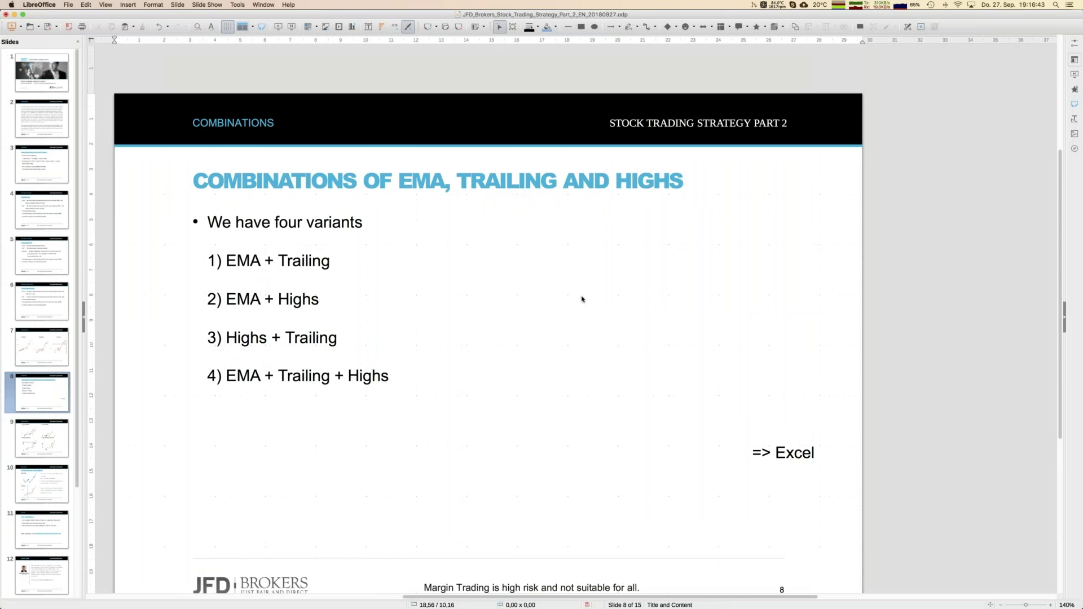
pyautogui.scroll(-1, 582, 298)
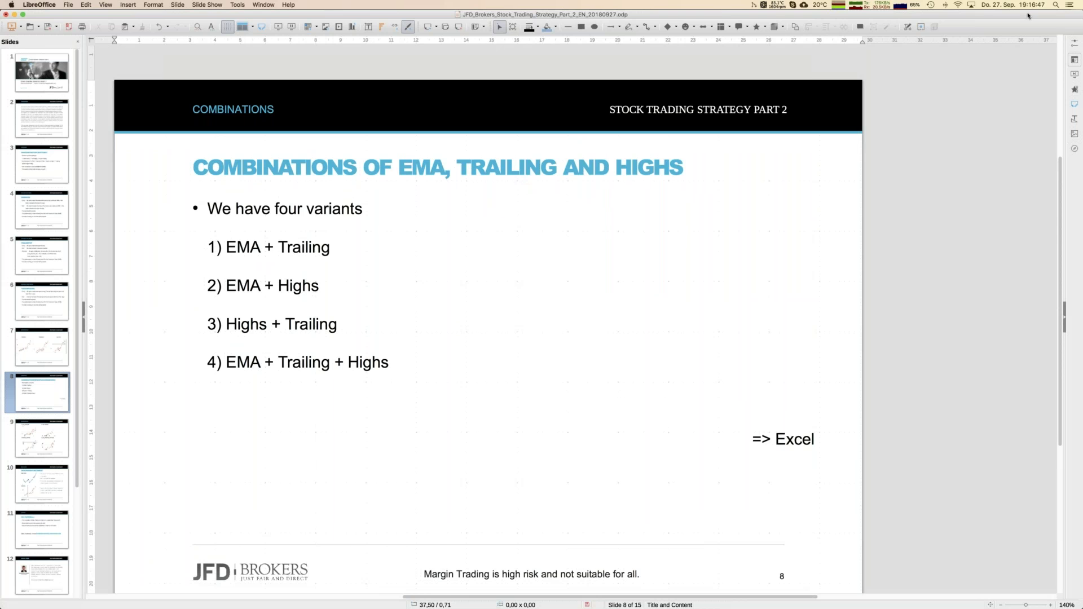
pyautogui.click(1060, 271)
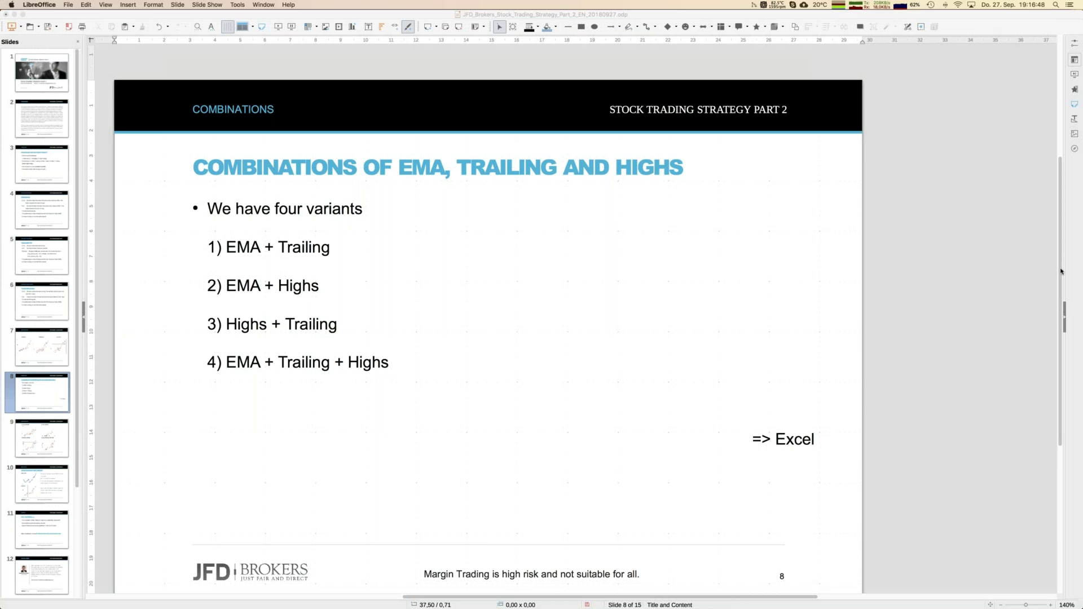
pyautogui.scroll(-2, 1060, 274)
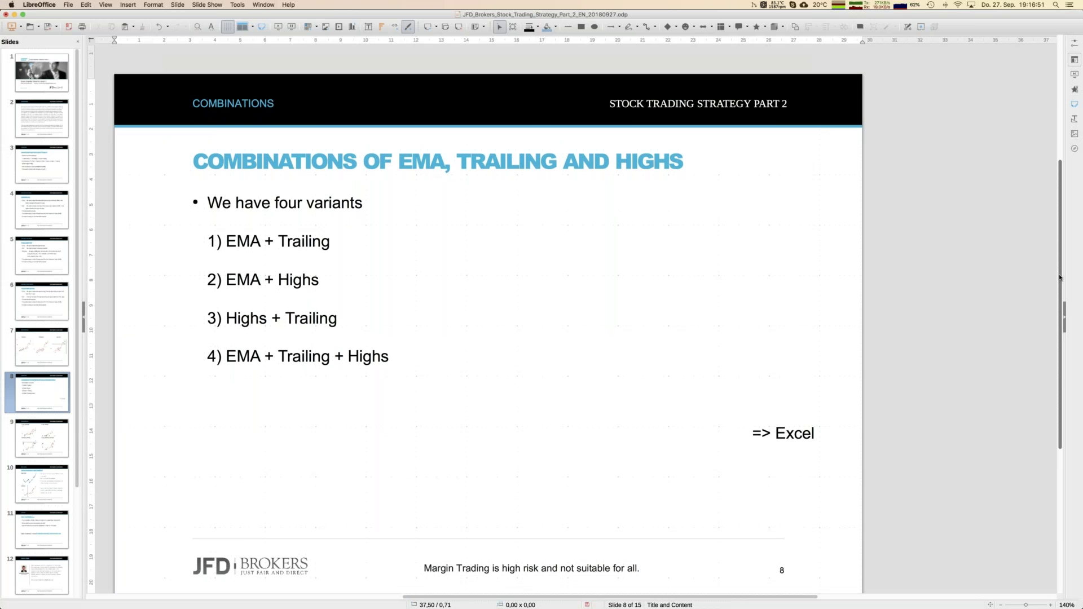
pyautogui.scroll(-2, 1058, 280)
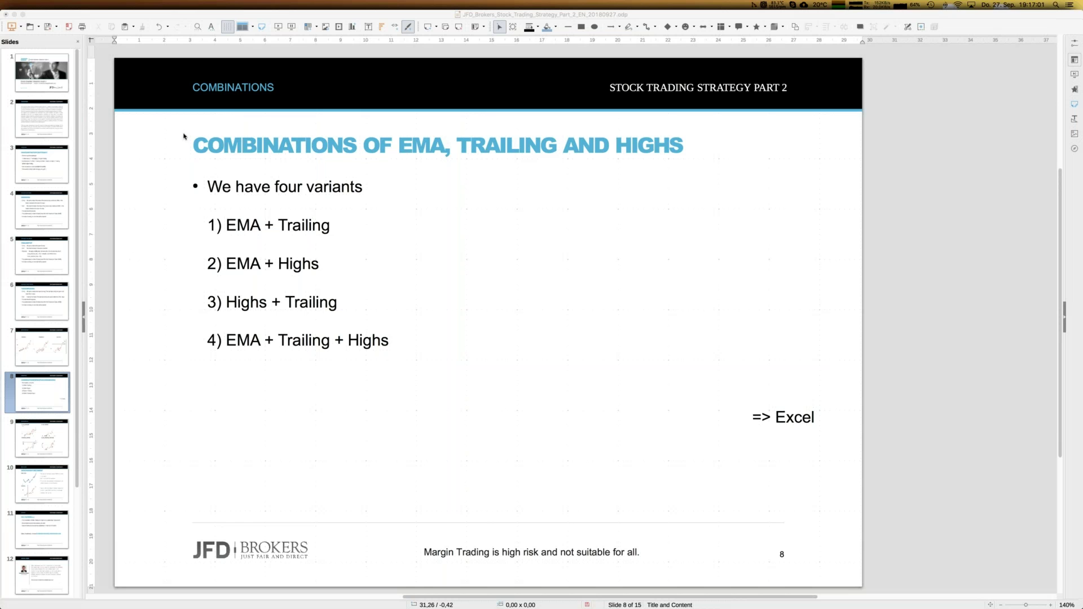
pyautogui.click(104, 85)
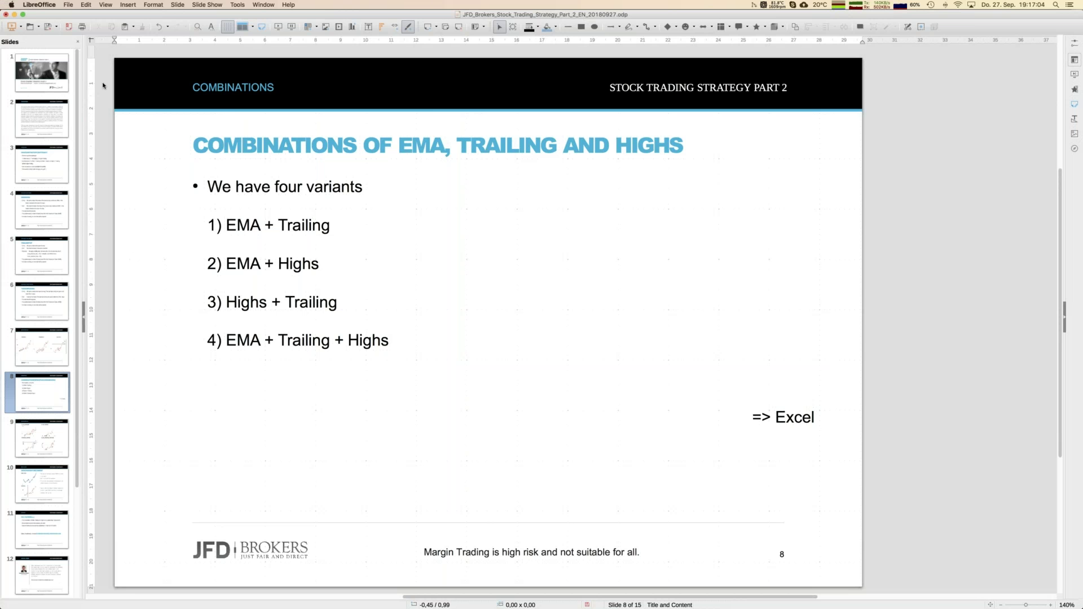
# Switch to Apple_D1_EMA_Trailing.ods and inspect the EMA period in G10 and the Opti formula in B8.
pyautogui.click(263, 4)
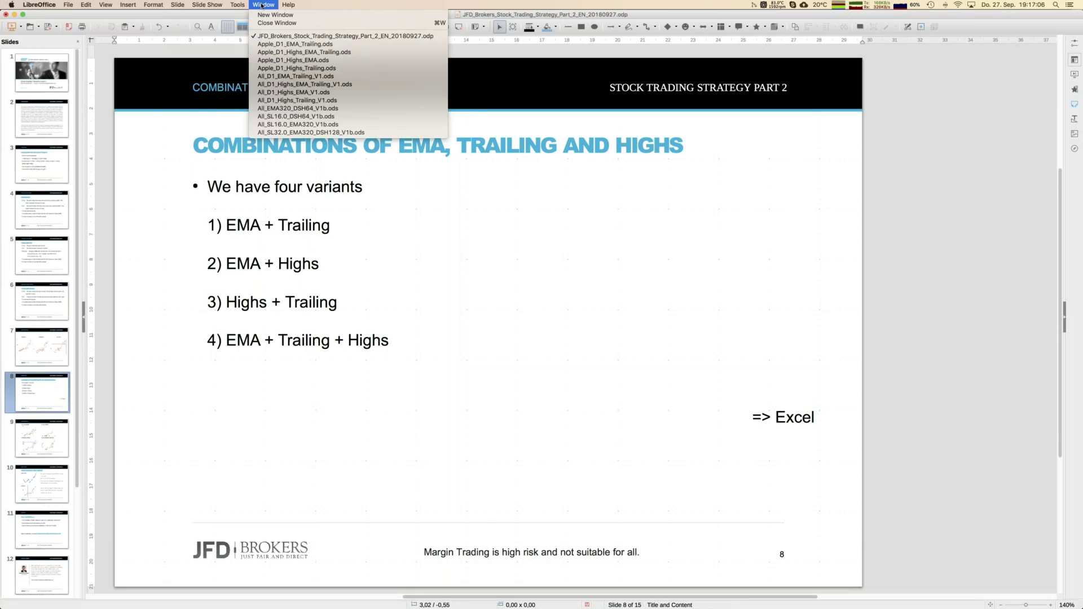
pyautogui.click(277, 44)
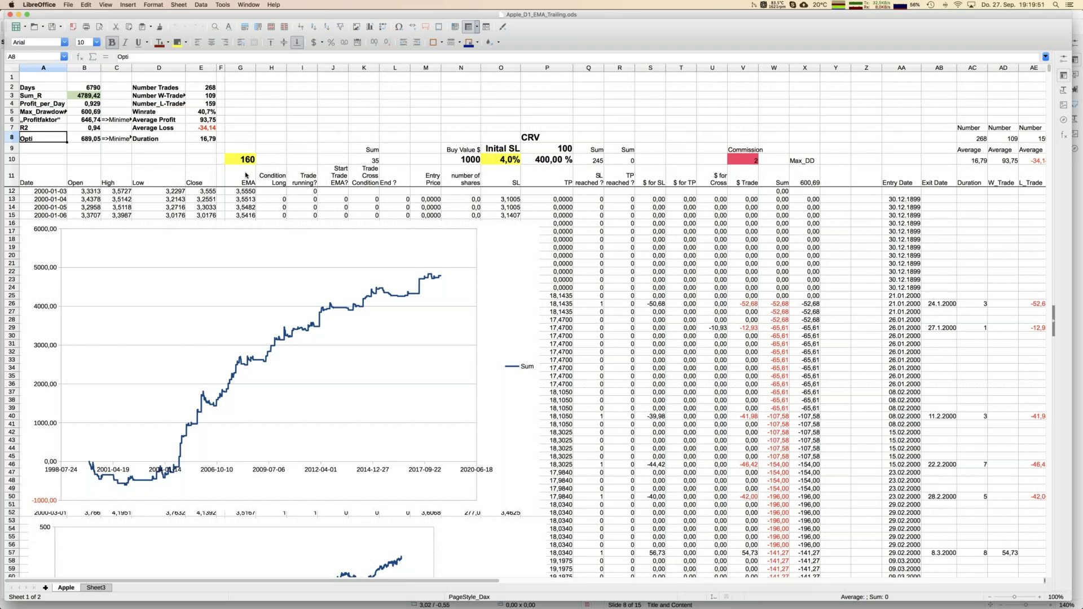
pyautogui.click(243, 161)
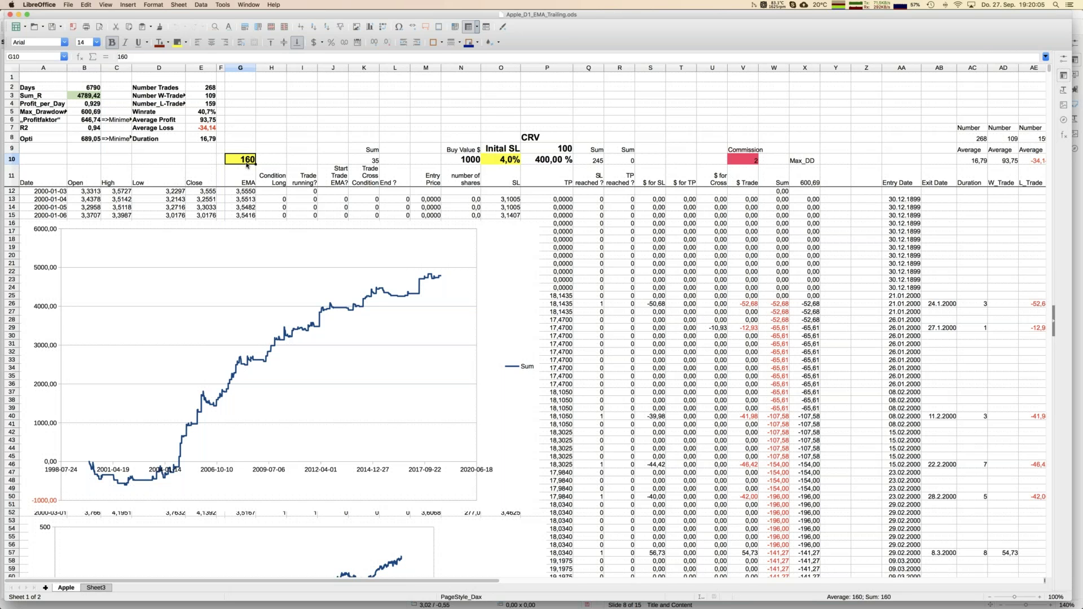
pyautogui.hscroll(3, 267, 160)
pyautogui.click(267, 160)
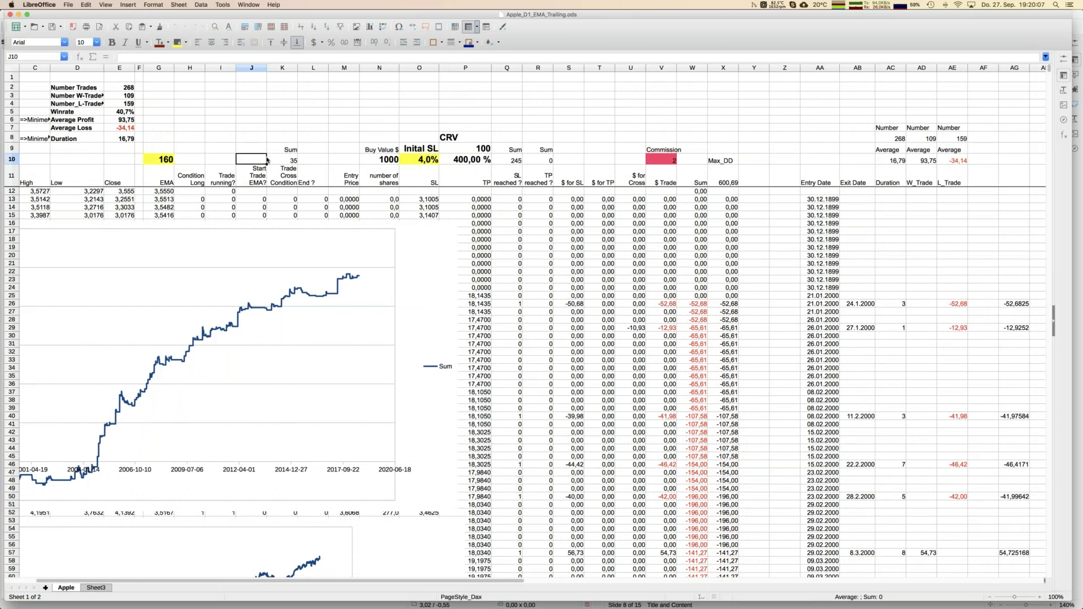
pyautogui.hscroll(-3, 267, 160)
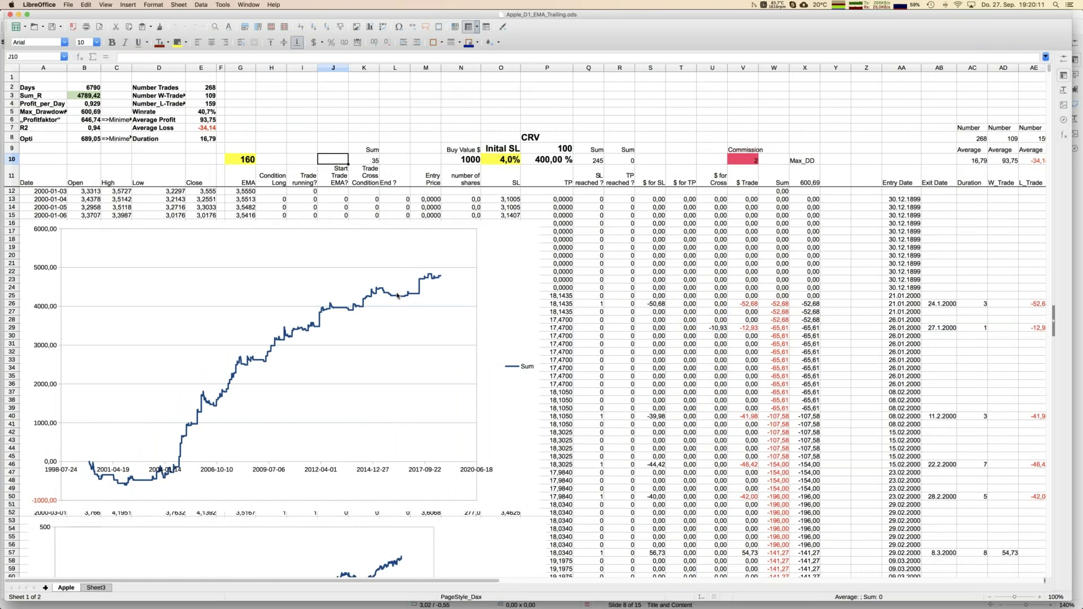
pyautogui.click(86, 141)
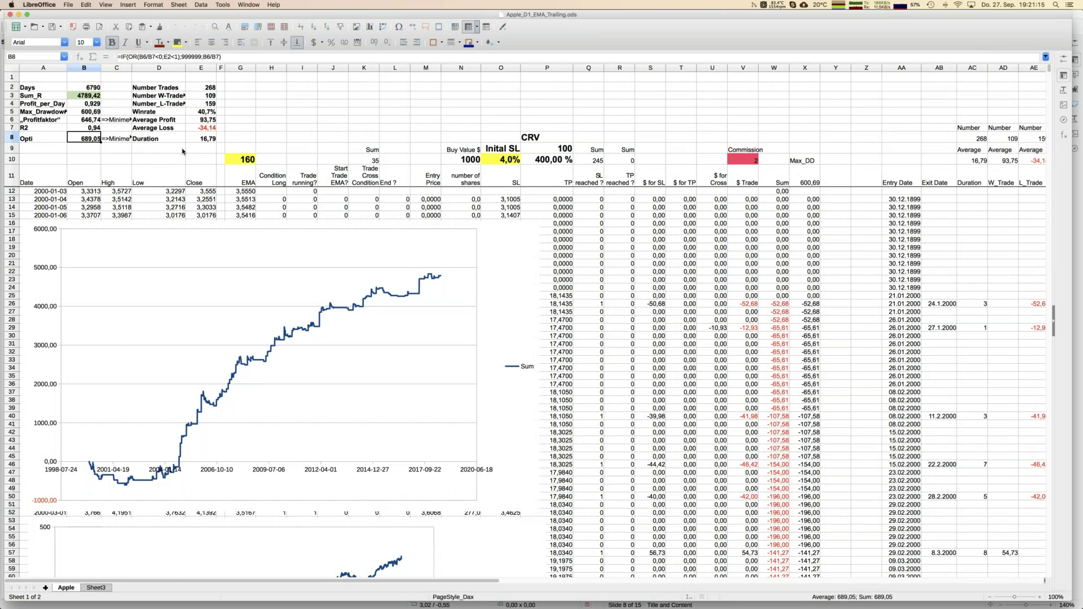
# Test EMA periods of 80 and 320 in cell G10 and restore it to 160.
pyautogui.click(240, 159)
pyautogui.write('80')
pyautogui.press('Return')
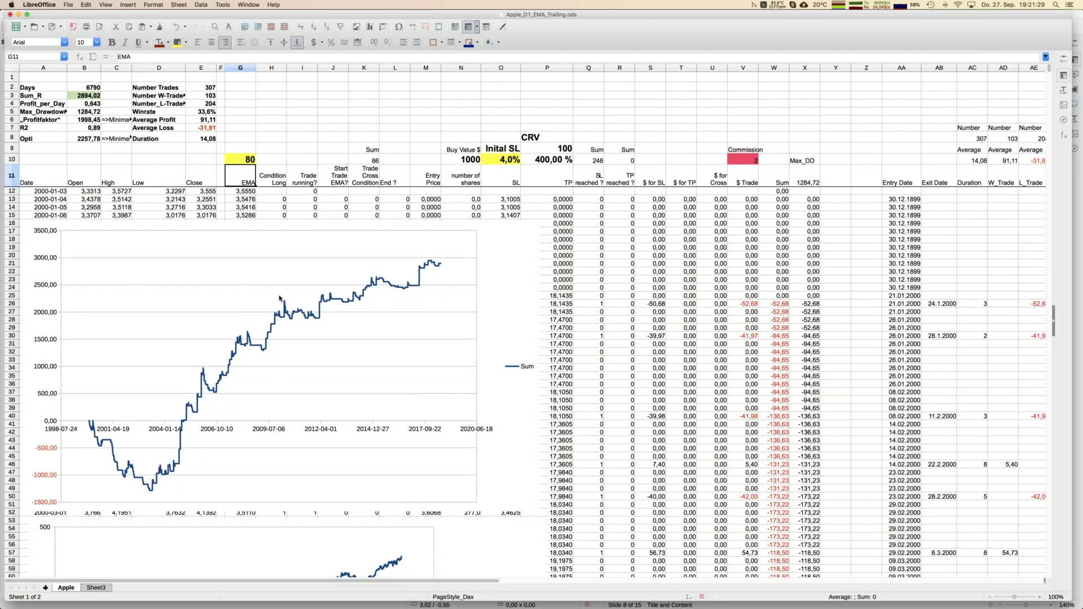
pyautogui.press('Up')
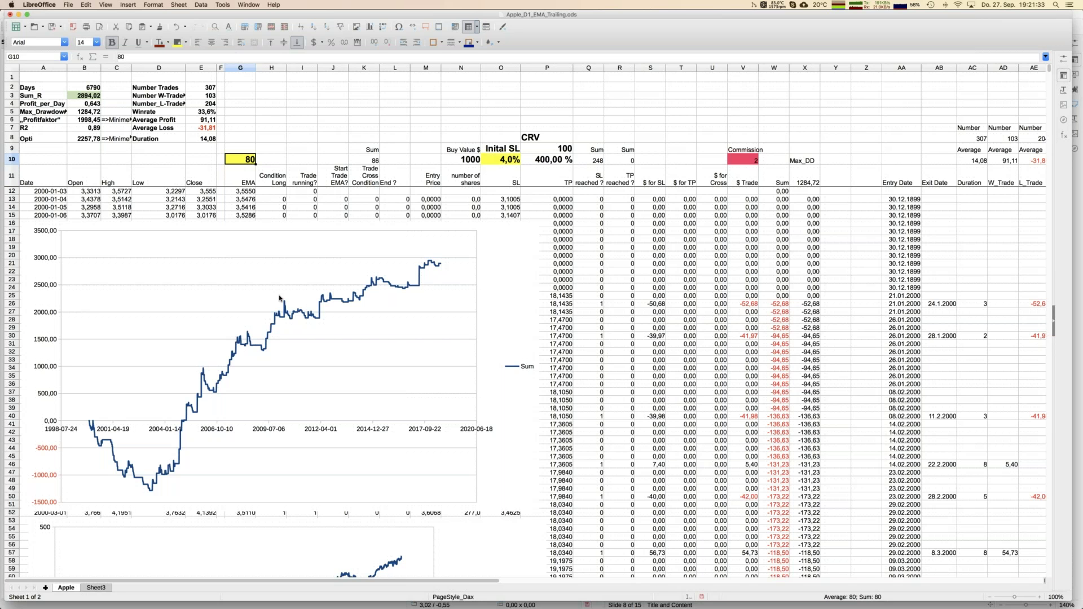
pyautogui.write('320')
pyautogui.press('Return')
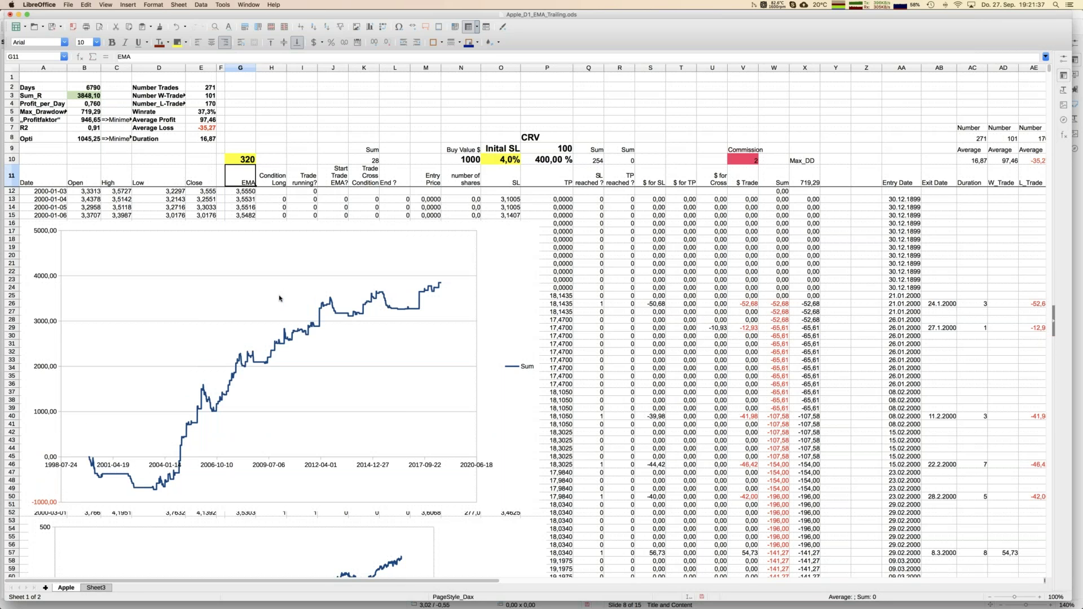
pyautogui.press('Up')
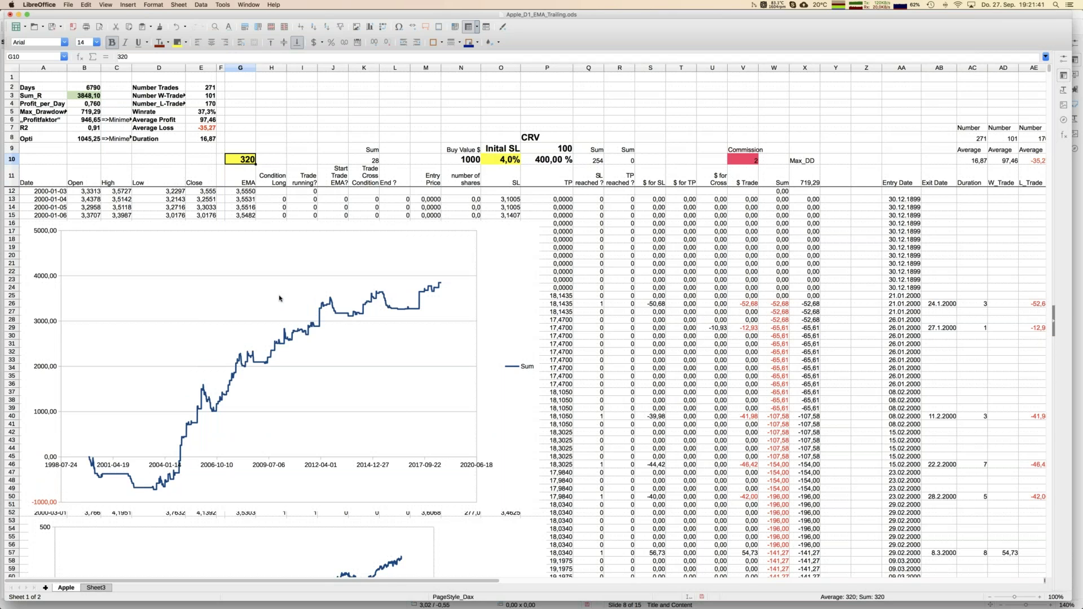
pyautogui.write('160')
pyautogui.press('Return')
# Set the initial SL in cell O10 to 3%.
pyautogui.press('Up')
pyautogui.press('Right')
pyautogui.press('Right')
pyautogui.press('Right')
pyautogui.press('Right')
pyautogui.press('Right')
pyautogui.press('Right')
pyautogui.press('Right')
pyautogui.press('Right')
pyautogui.write('3')
pyautogui.press('Return')
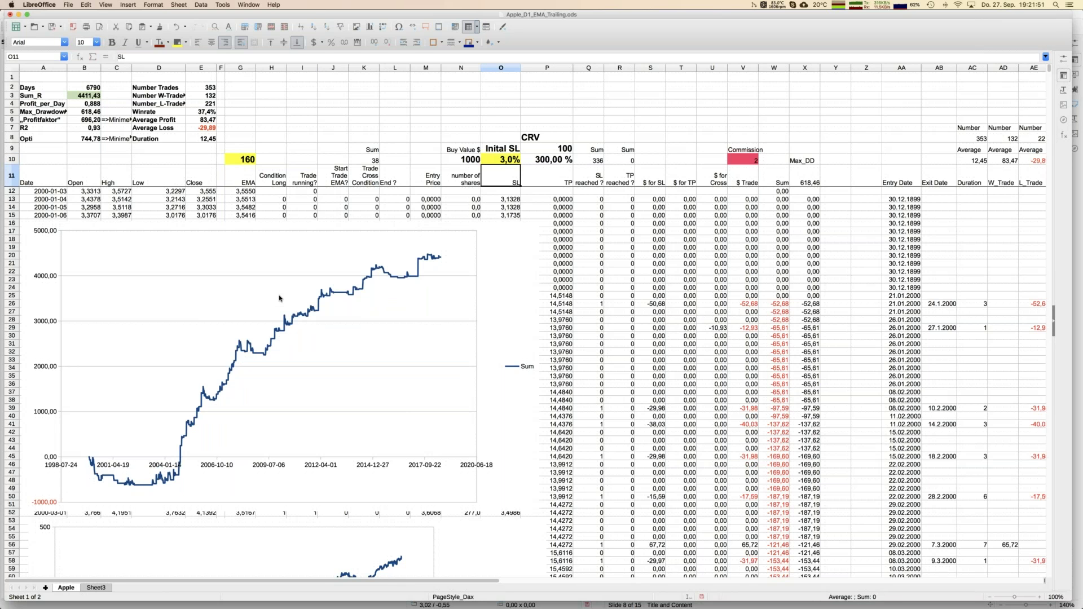
# Compare initial SL values of 5%, 4% and 6% in cell O10, ending with 5%.
pyautogui.press('Up')
pyautogui.write('5')
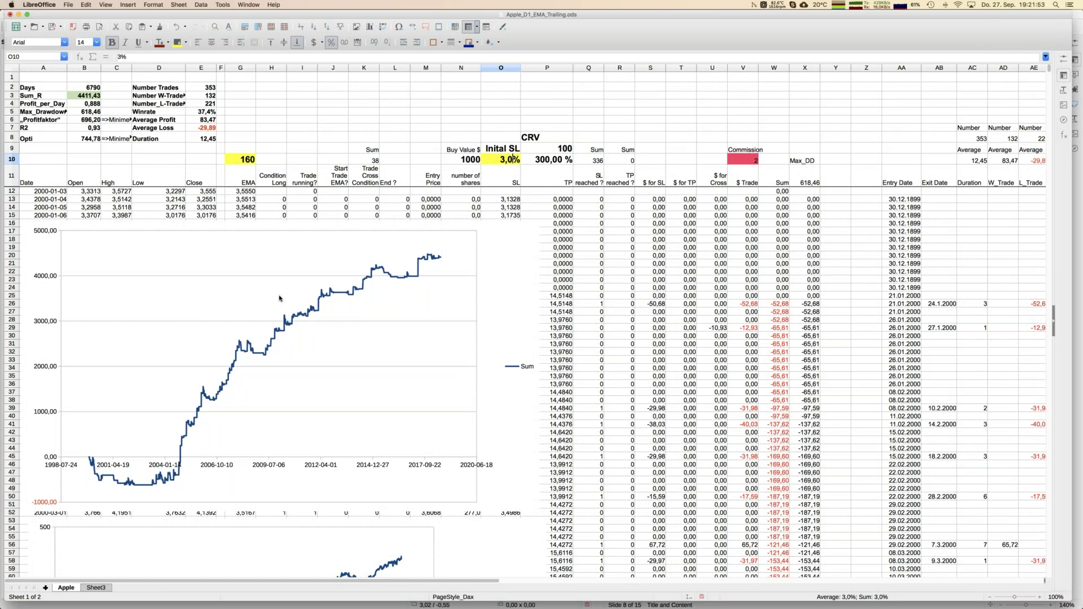
pyautogui.press('Return')
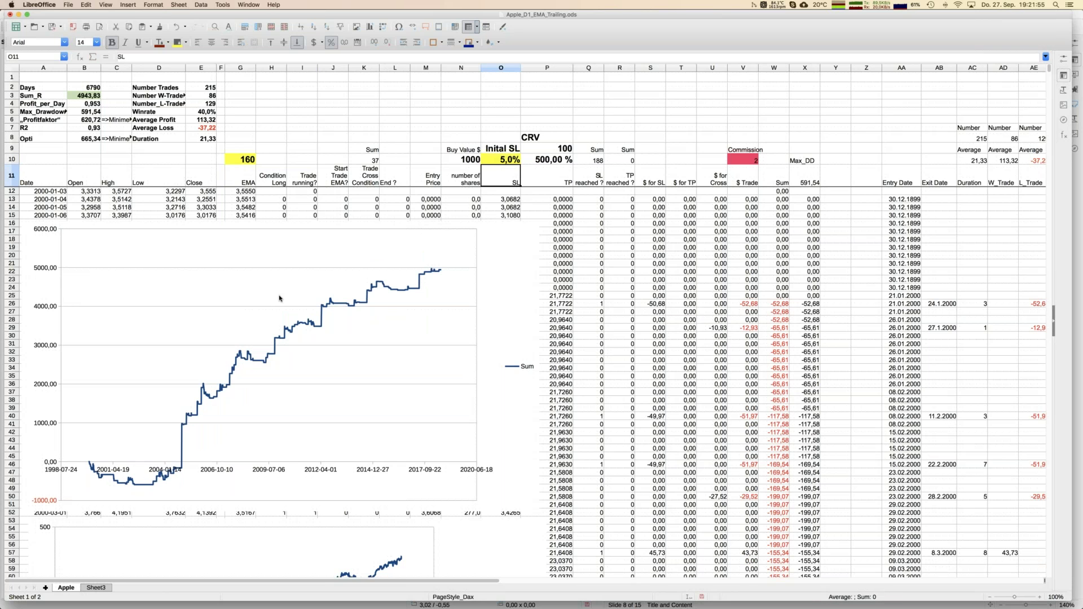
pyautogui.press('Up')
pyautogui.write('4')
pyautogui.press('Return')
pyautogui.press('Up')
pyautogui.write('5')
pyautogui.press('Return')
pyautogui.press('Up')
pyautogui.write('6')
pyautogui.press('Return')
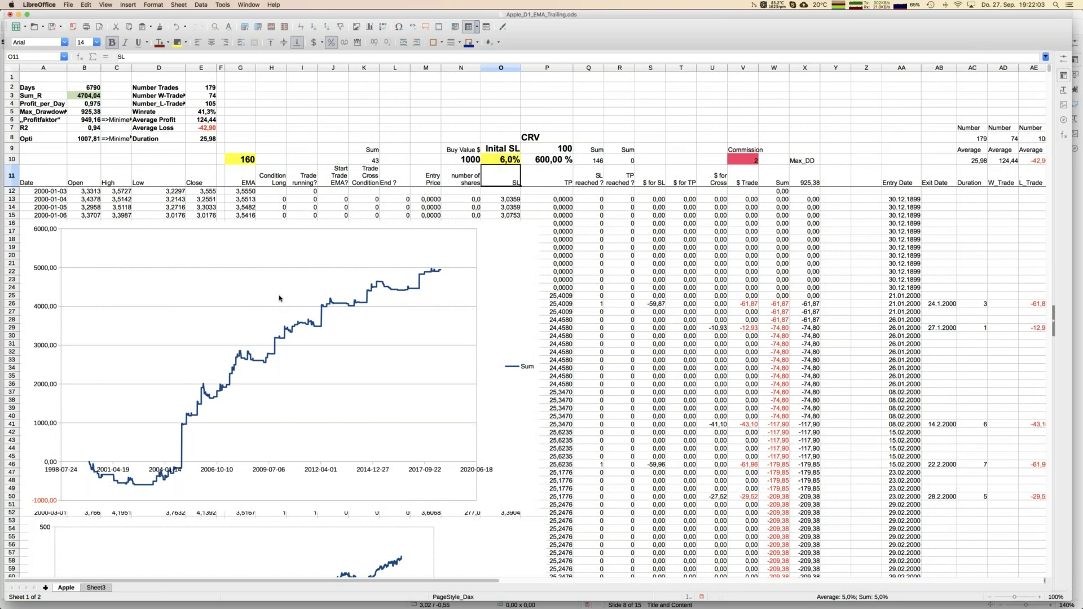
pyautogui.press('Up')
pyautogui.write('5')
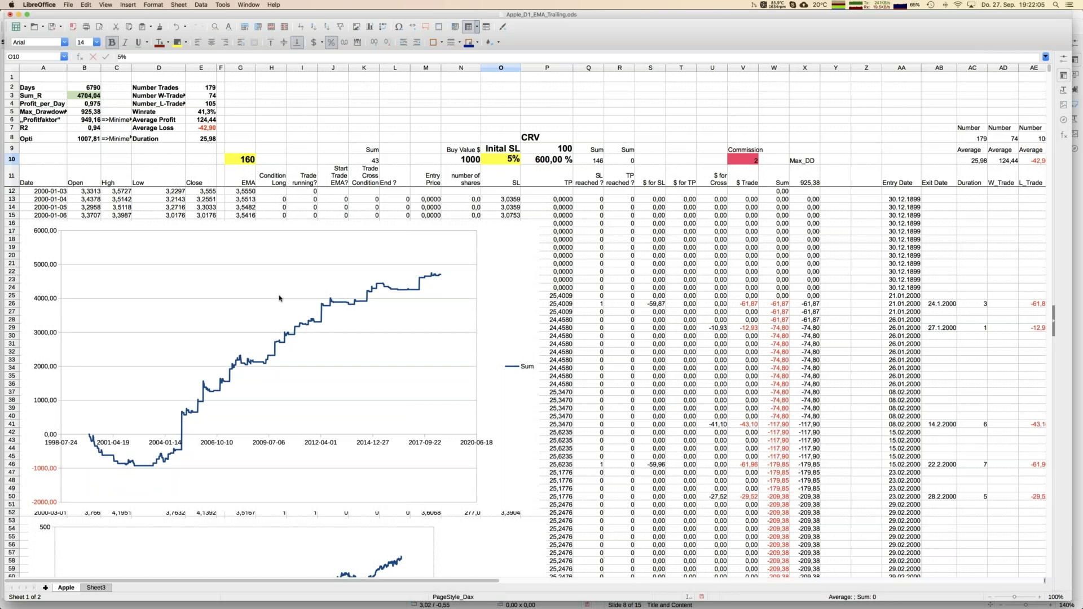
pyautogui.press('Return')
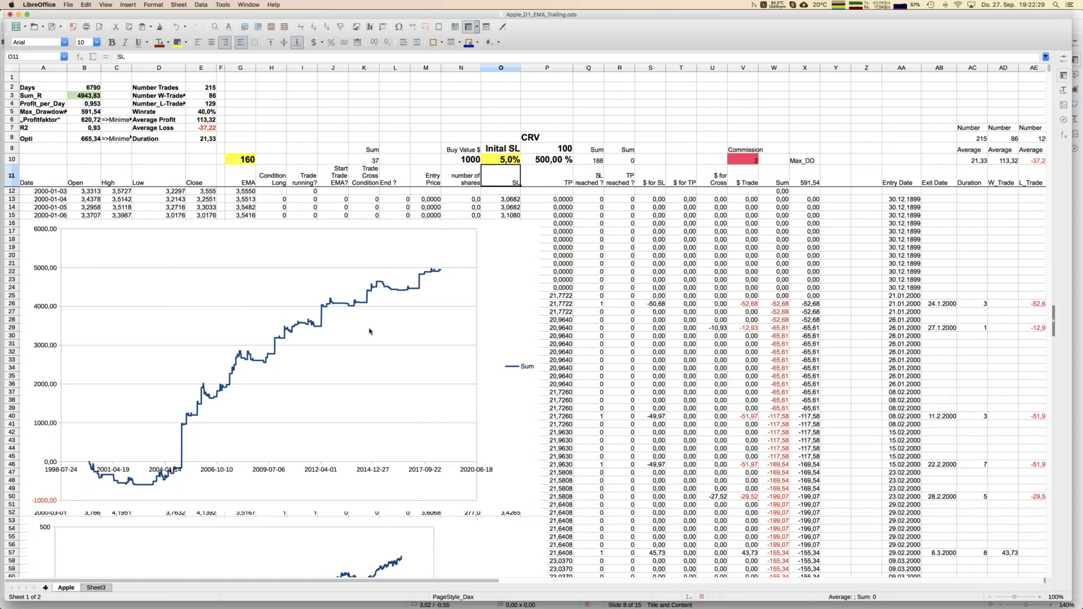
# Test an initial SL of 10% in cell O10 and finally set it to 2,5%.
pyautogui.press('Up')
pyautogui.write('10%')
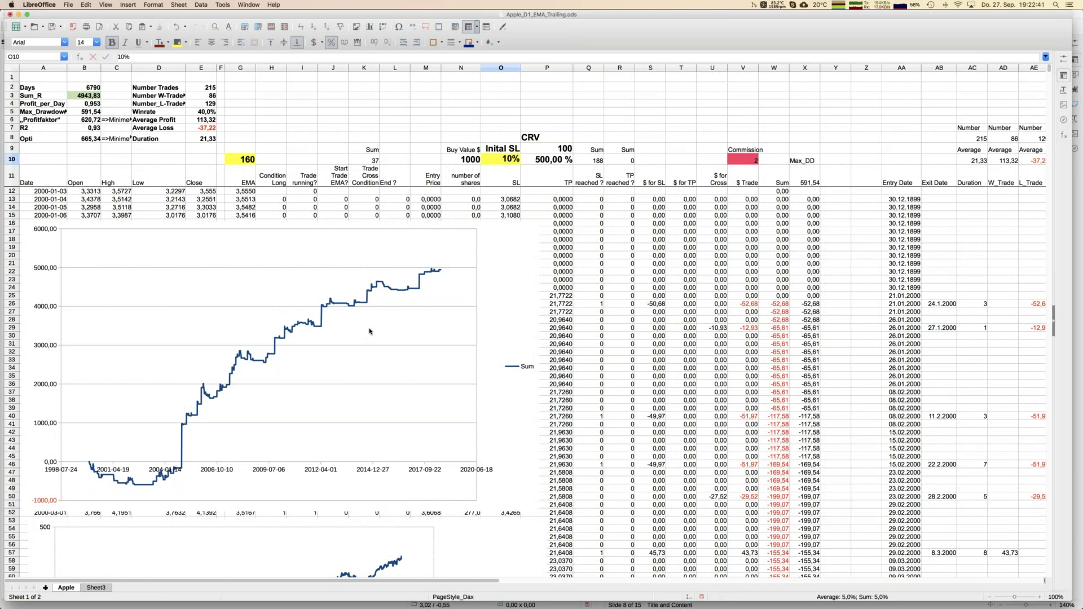
pyautogui.press('Return')
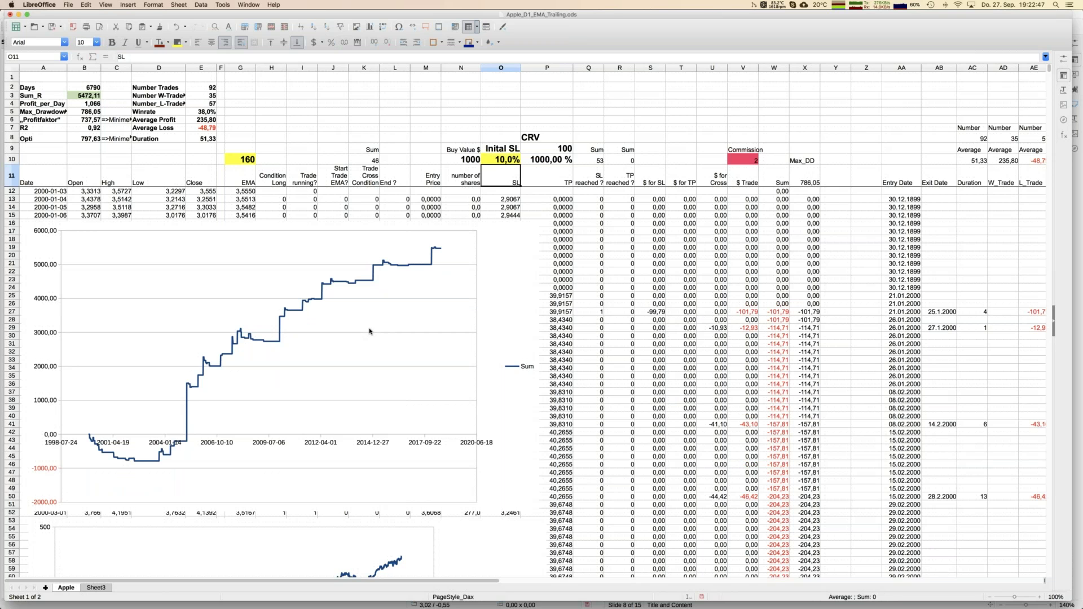
pyautogui.press('Up')
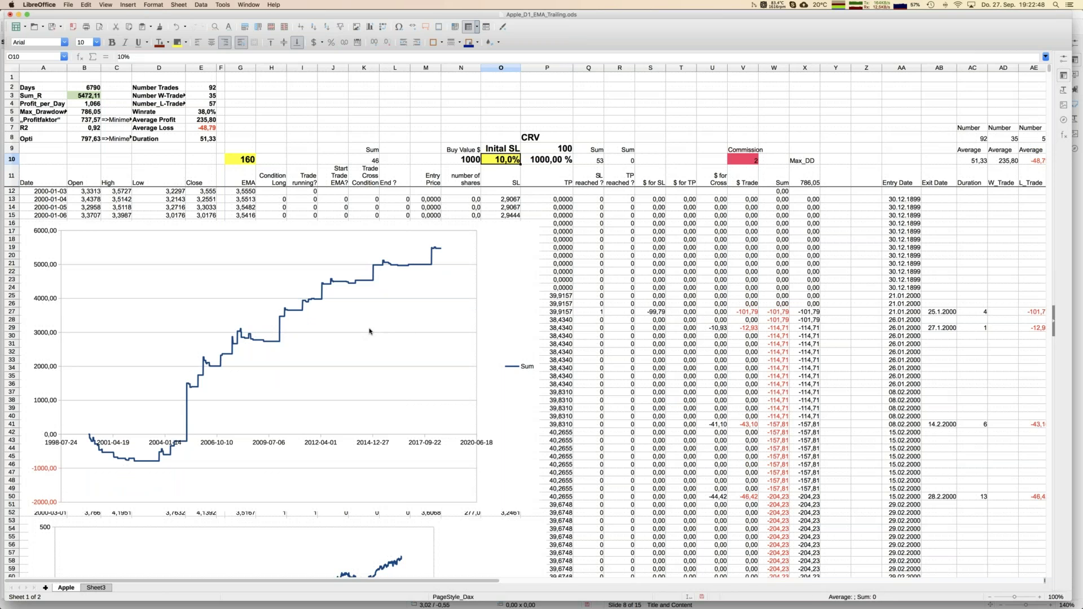
pyautogui.write('2,5')
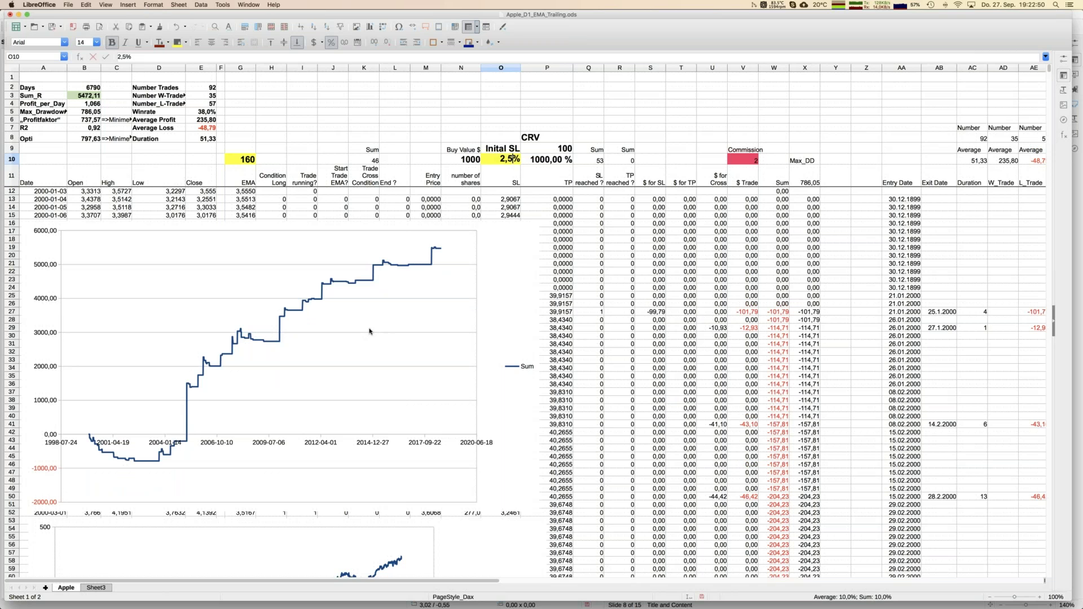
pyautogui.press('Return')
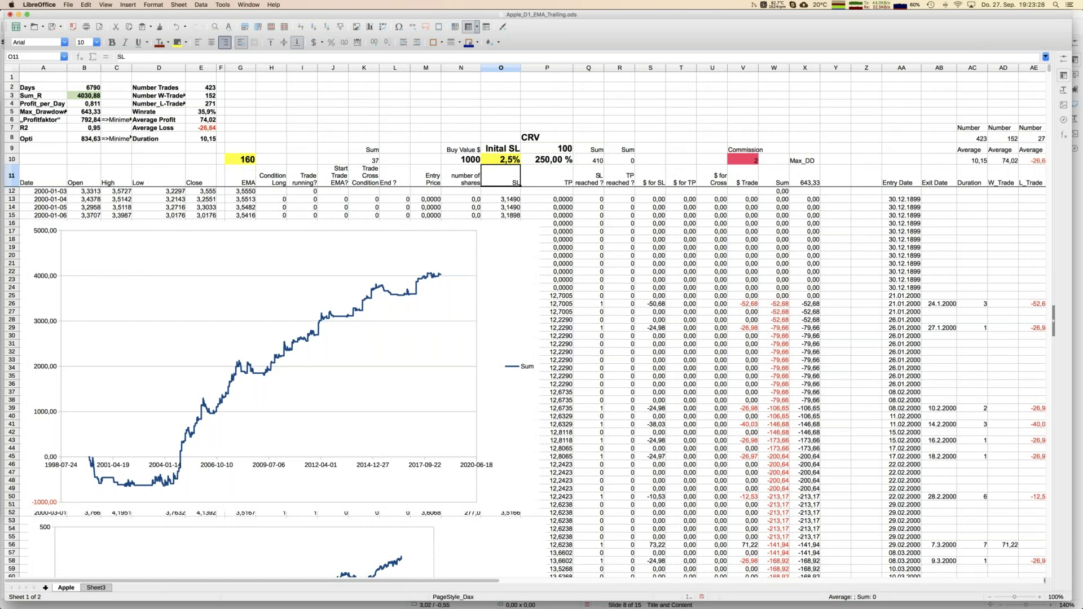
# Switch to the All_D1_EMA_Trailing_V1.ods spreadsheet.
pyautogui.click(202, 5)
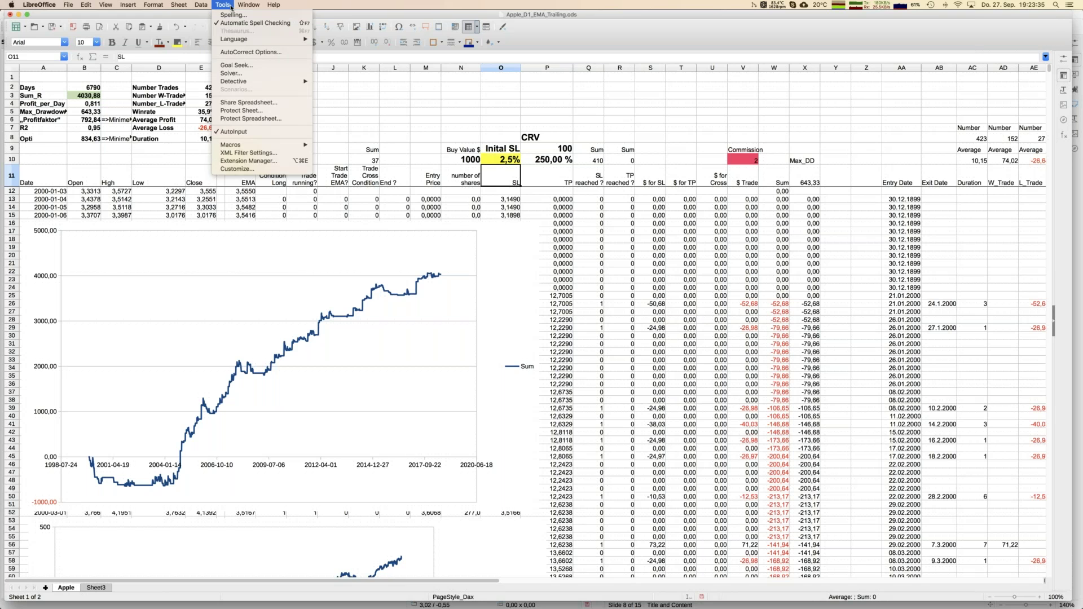
pyautogui.moveTo(249, 5)
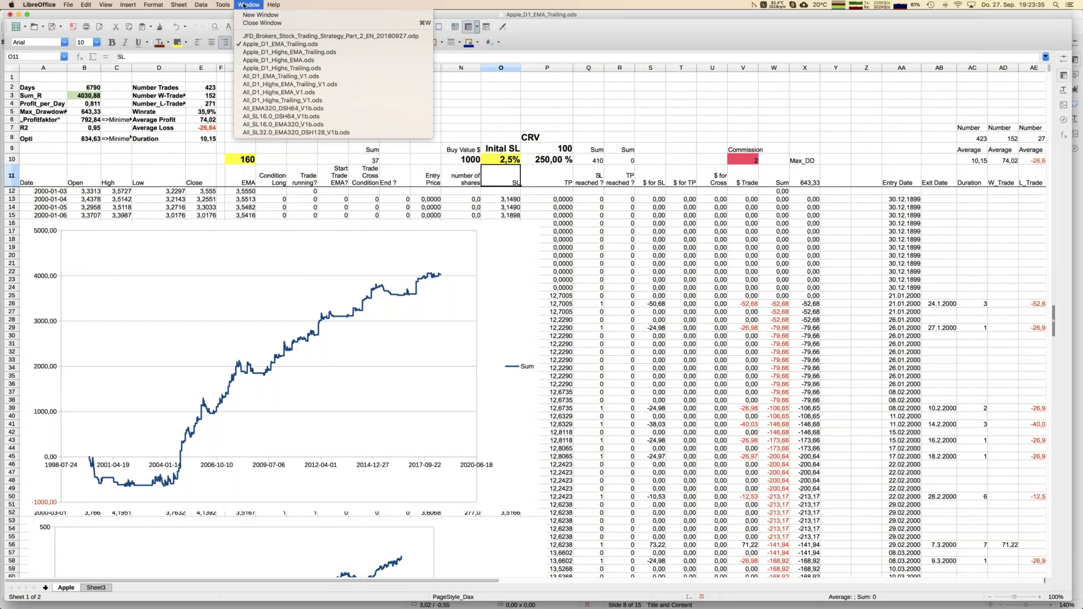
pyautogui.click(291, 78)
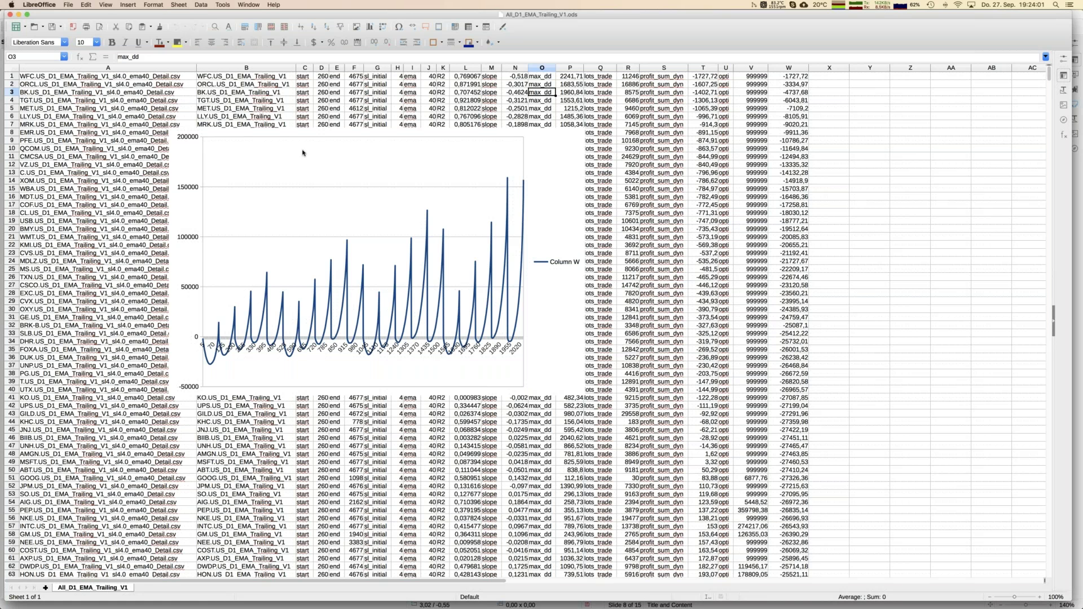
# Examine the first result row from the stock's file name across to its sl_initial and ema parameters.
pyautogui.click(118, 77)
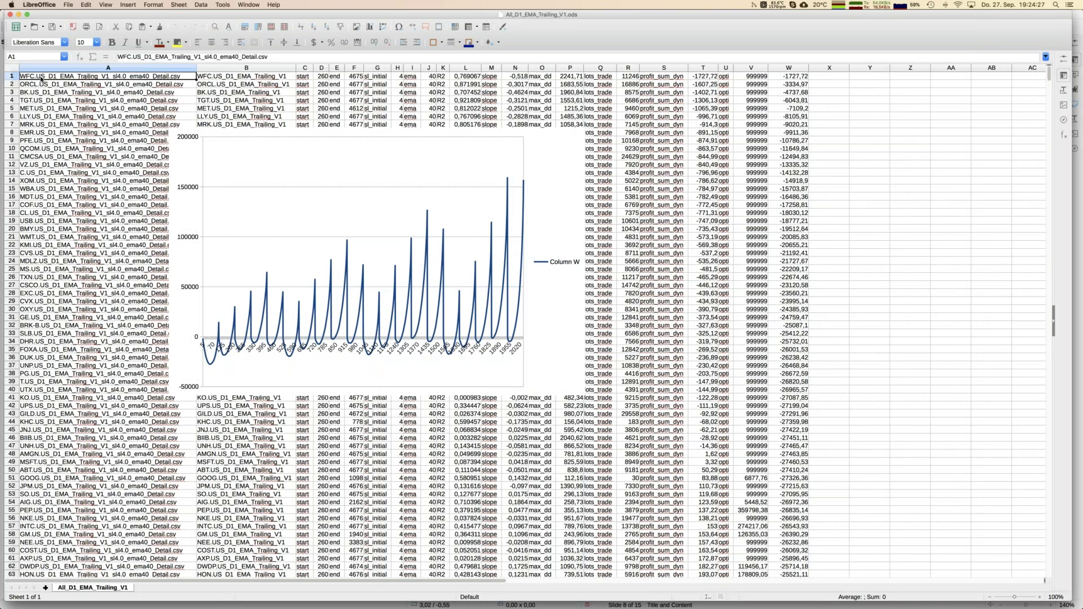
pyautogui.press('Right')
pyautogui.press('Right')
pyautogui.press('Right')
pyautogui.press('Right')
pyautogui.press('Right')
pyautogui.press('Right')
pyautogui.press('Right')
pyautogui.press('Right')
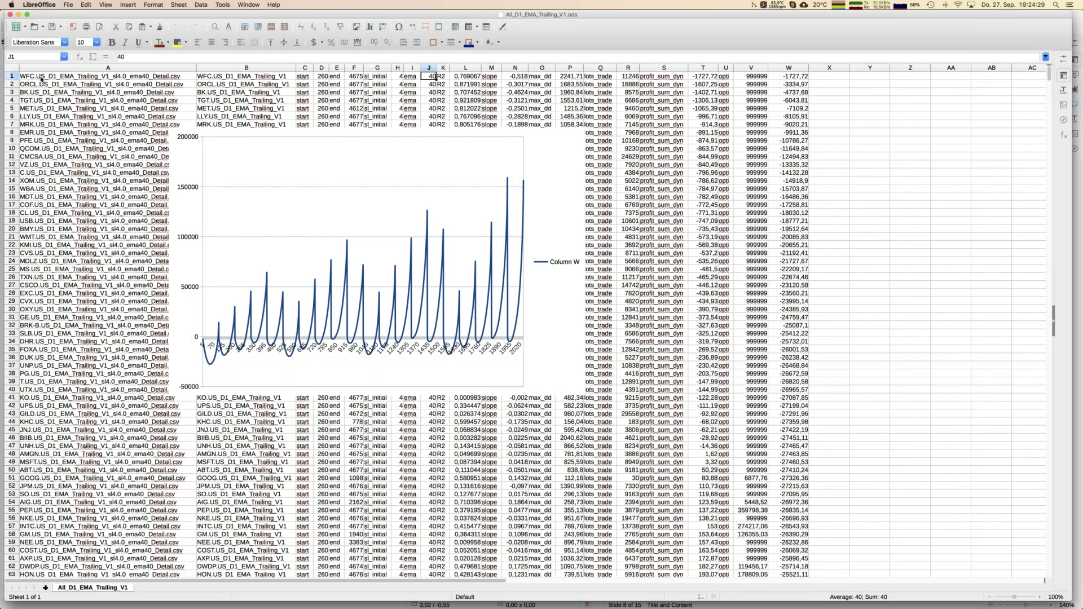
pyautogui.press('Left')
pyautogui.press('Right')
pyautogui.press('Right')
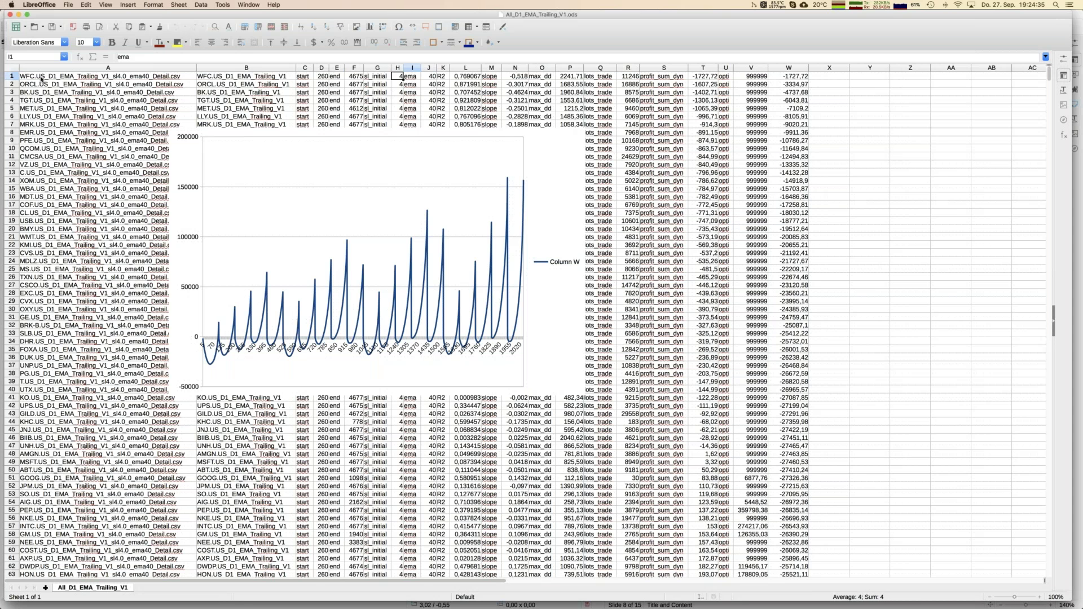
# Examine the first result row from the ema parameter across to its profit_sum_dyn value, and point out row 48 in the results.
pyautogui.press('Right')
pyautogui.press('Right')
pyautogui.press('Right')
pyautogui.press('Right')
pyautogui.press('Right')
pyautogui.press('Right')
pyautogui.press('Right')
pyautogui.press('Right')
pyautogui.press('Right')
pyautogui.press('Right')
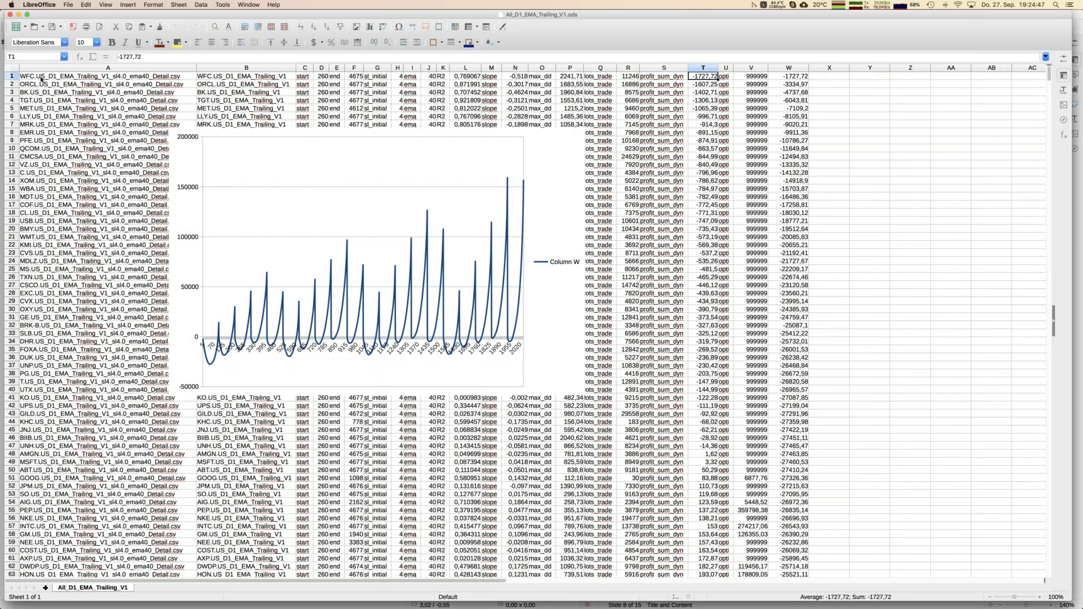
pyautogui.press('Down')
pyautogui.click(10, 454)
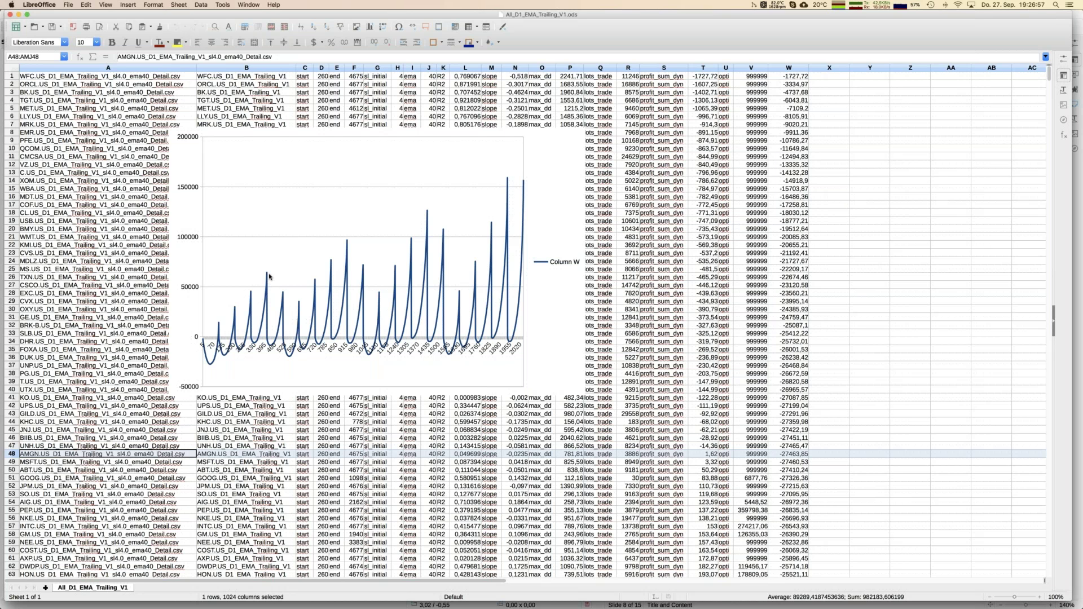
pyautogui.click(85, 261)
# Switch to the Apple_D1_Highs_Trailing.ods spreadsheet.
pyautogui.click(251, 5)
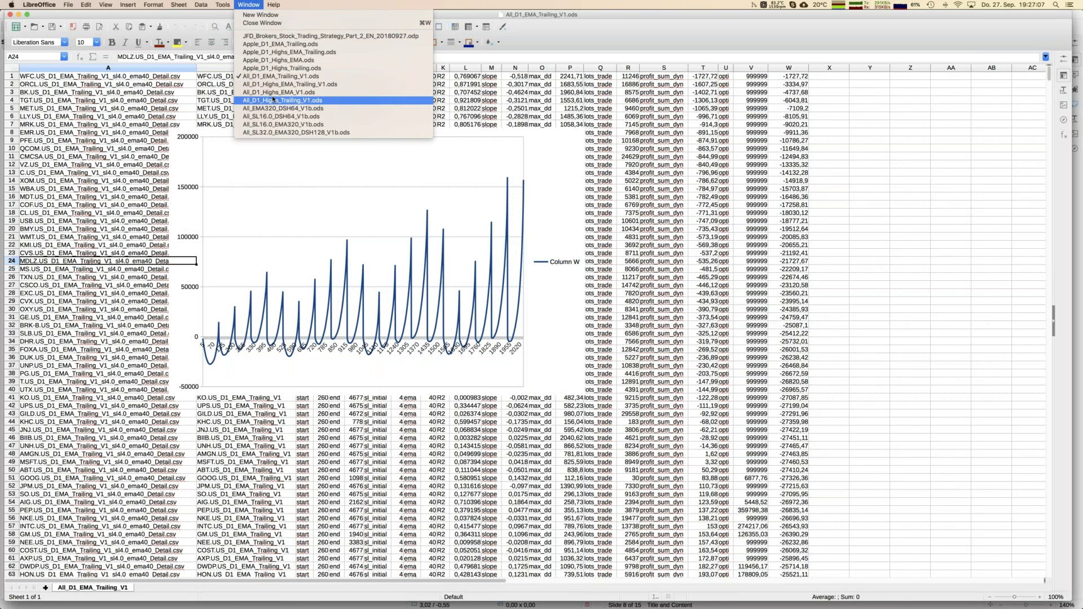
pyautogui.click(279, 61)
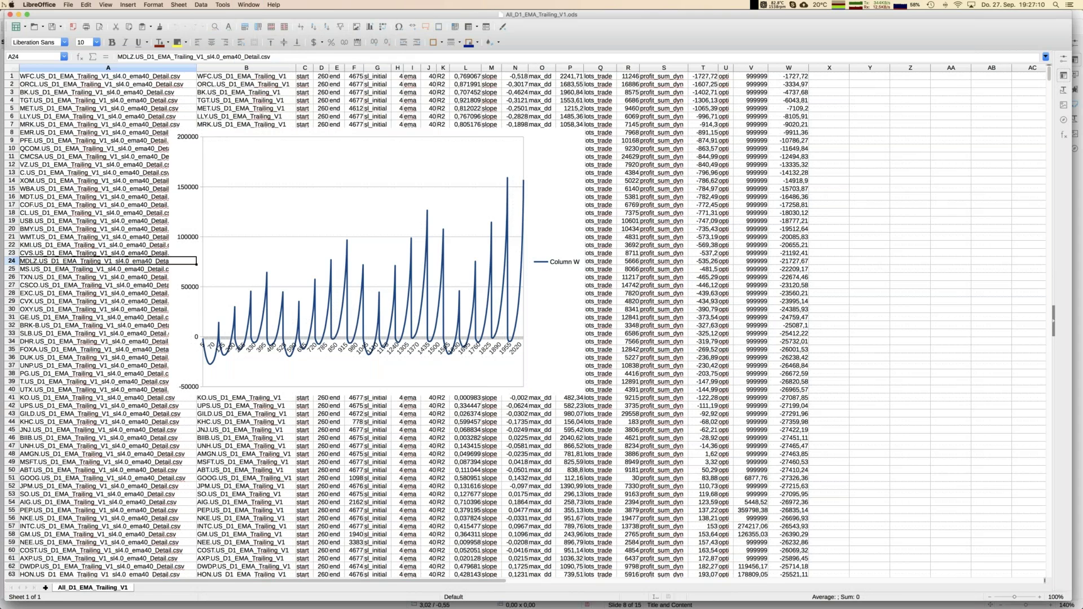
pyautogui.click(249, 5)
pyautogui.click(276, 68)
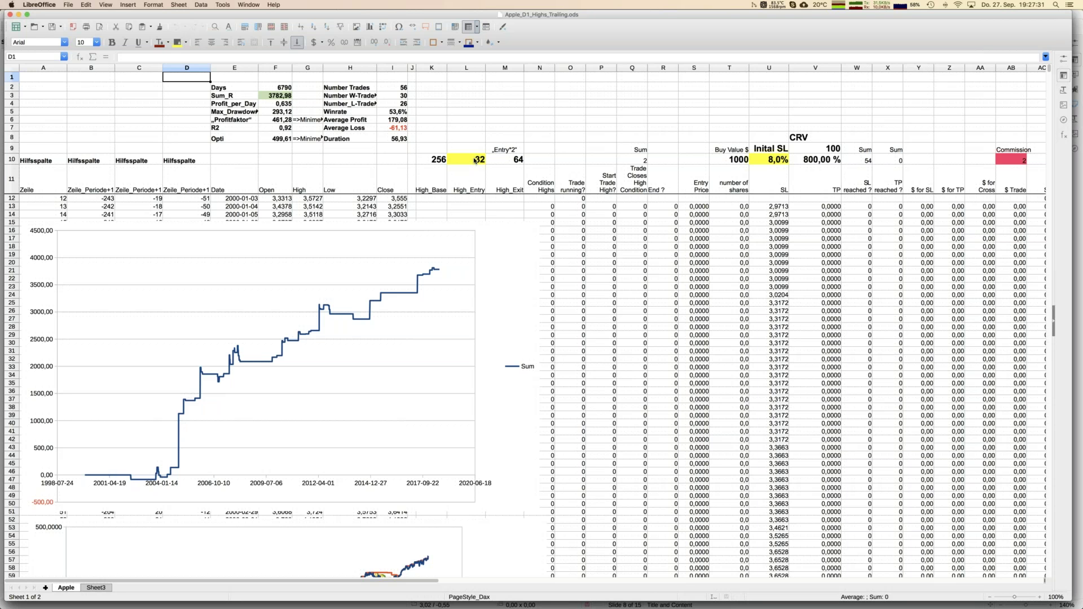
# Compare initial SL values of 4% and 16% in cell U10, ending with 8%.
pyautogui.click(774, 163)
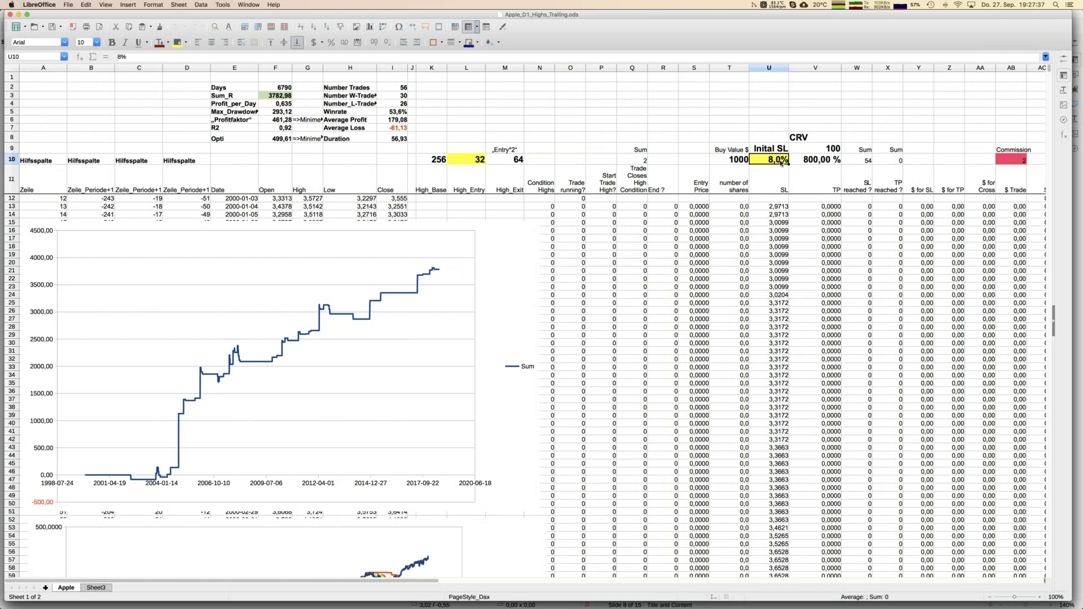
pyautogui.write('4')
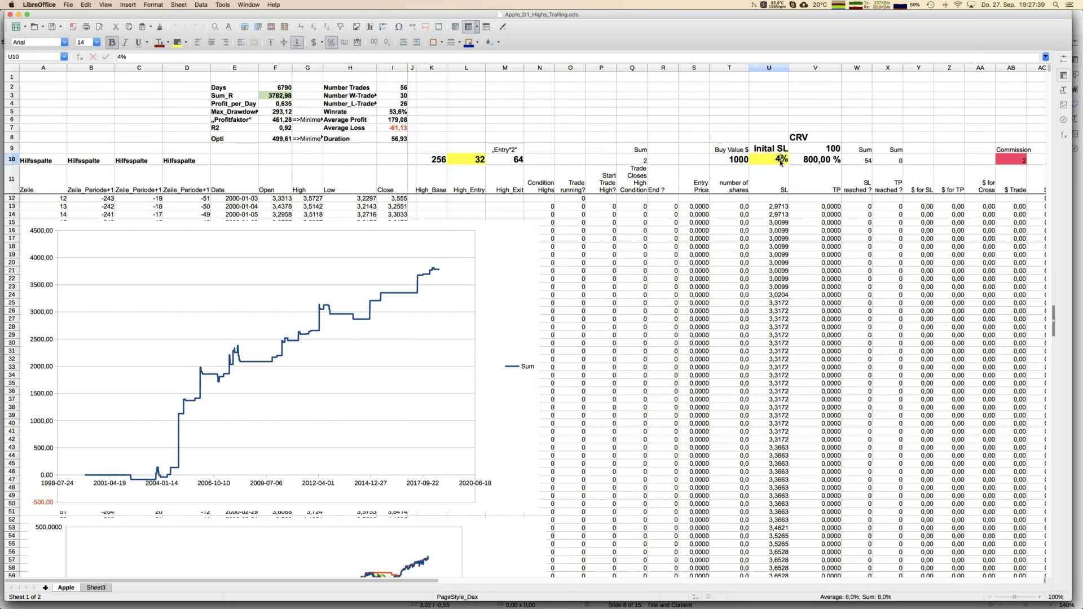
pyautogui.press('Return')
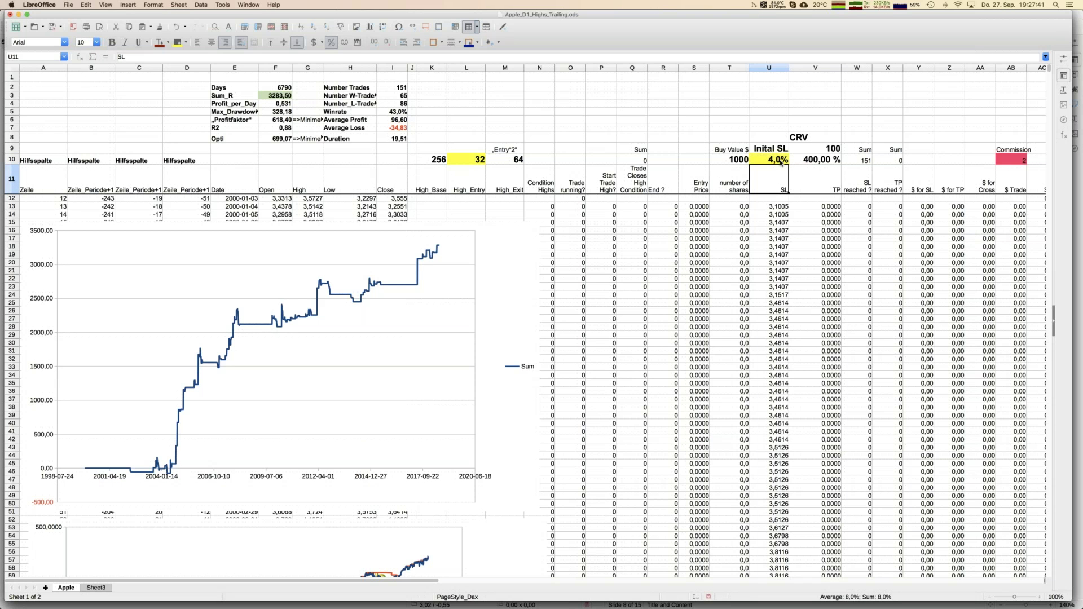
pyautogui.click(781, 164)
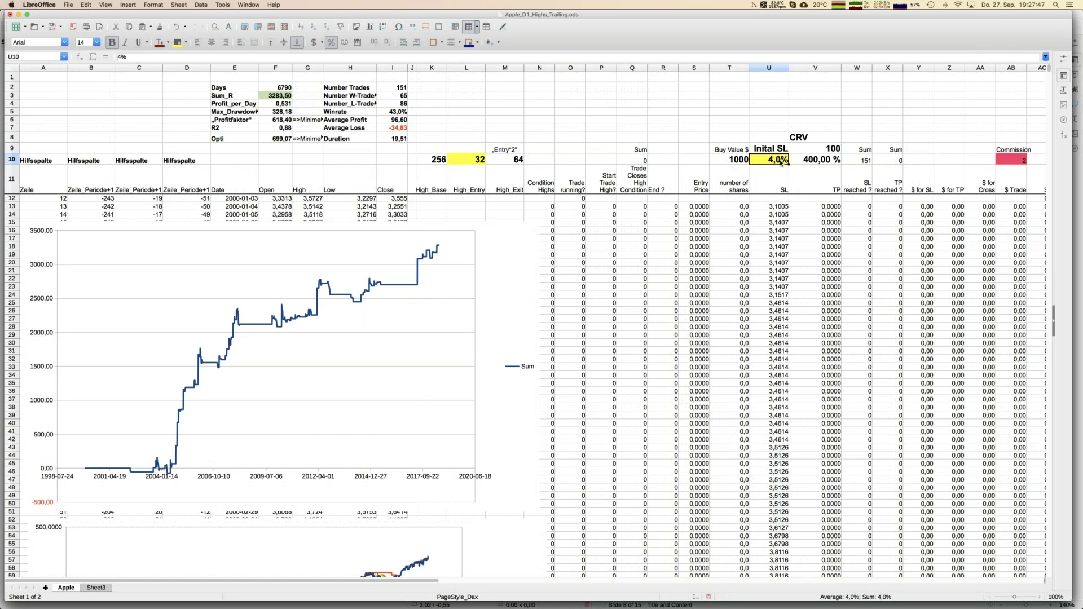
pyautogui.write('16')
pyautogui.press('Return')
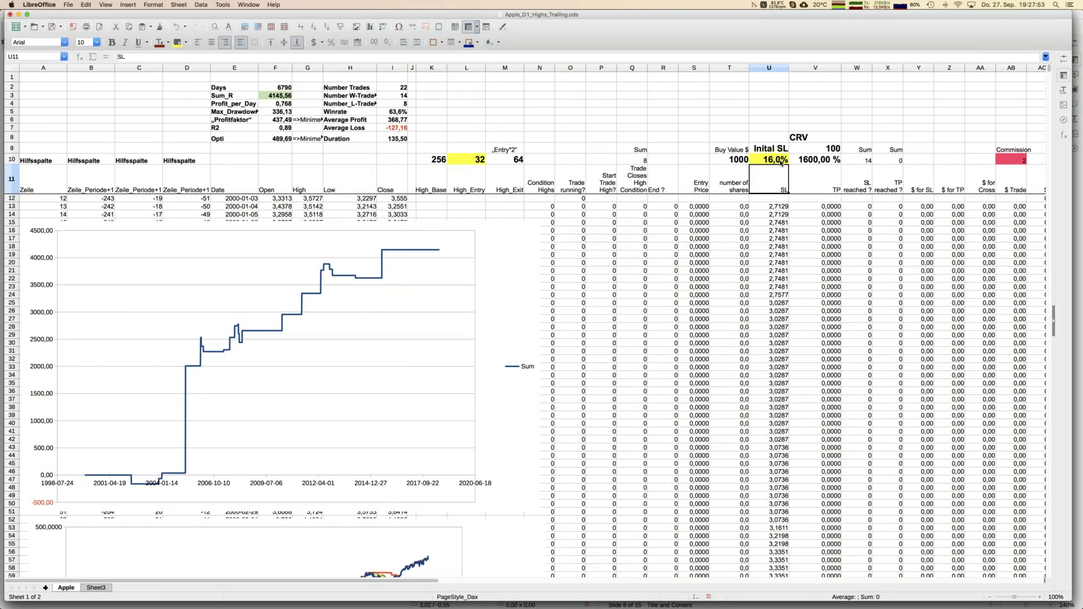
pyautogui.click(781, 160)
pyautogui.write('8')
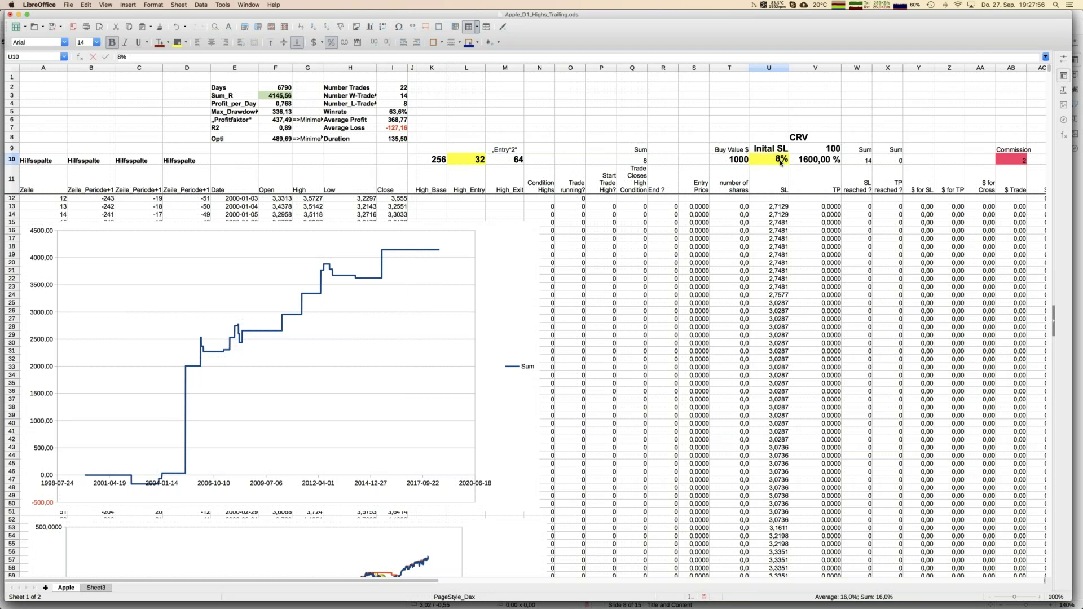
pyautogui.press('Return')
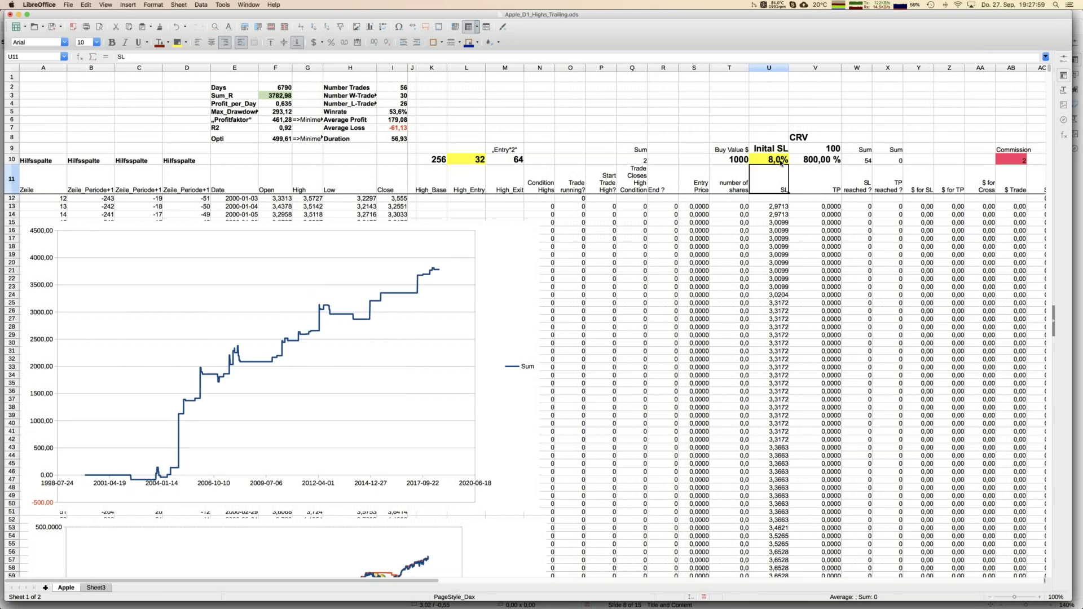
# Test a High_Entry of 16 in cell L10 and finally set it to 64.
pyautogui.click(781, 163)
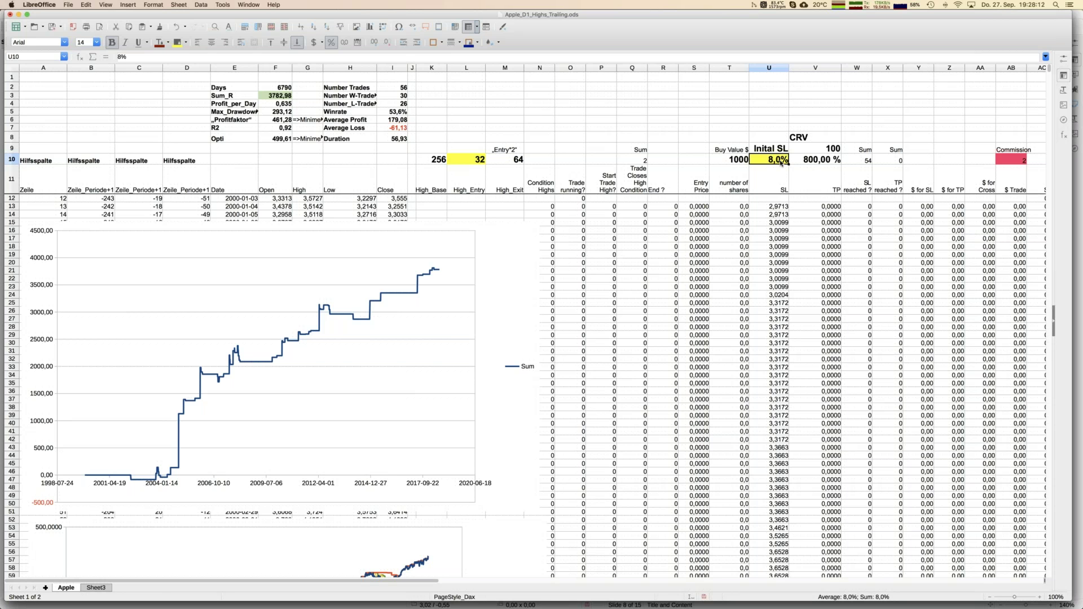
pyautogui.press('Left')
pyautogui.press('Left')
pyautogui.press('Left')
pyautogui.press('Left')
pyautogui.press('Left')
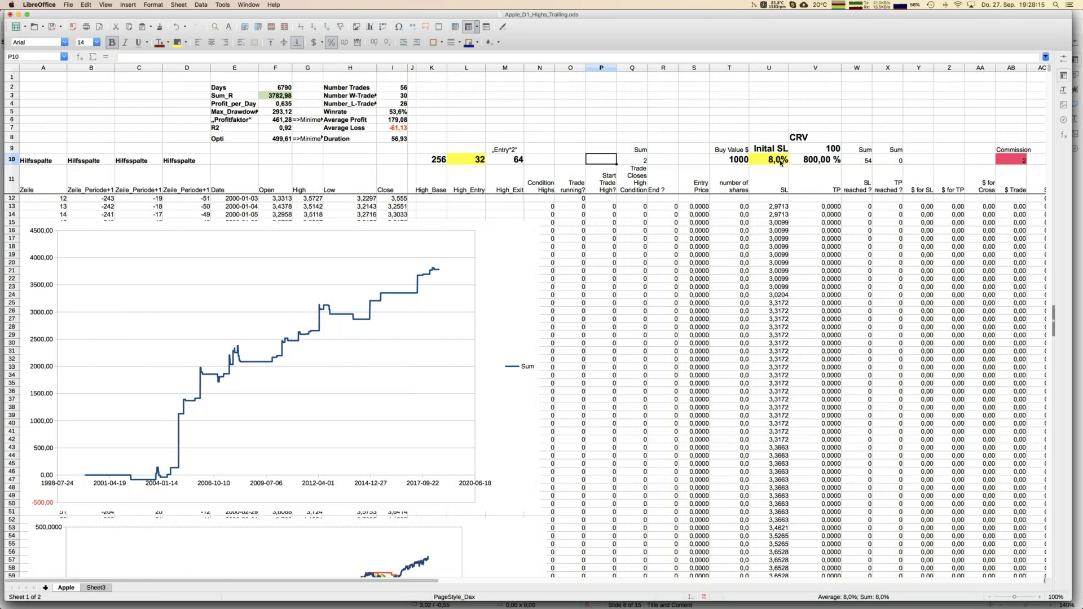
pyautogui.press('Left')
pyautogui.press('Left')
pyautogui.press('Left')
pyautogui.press('Left')
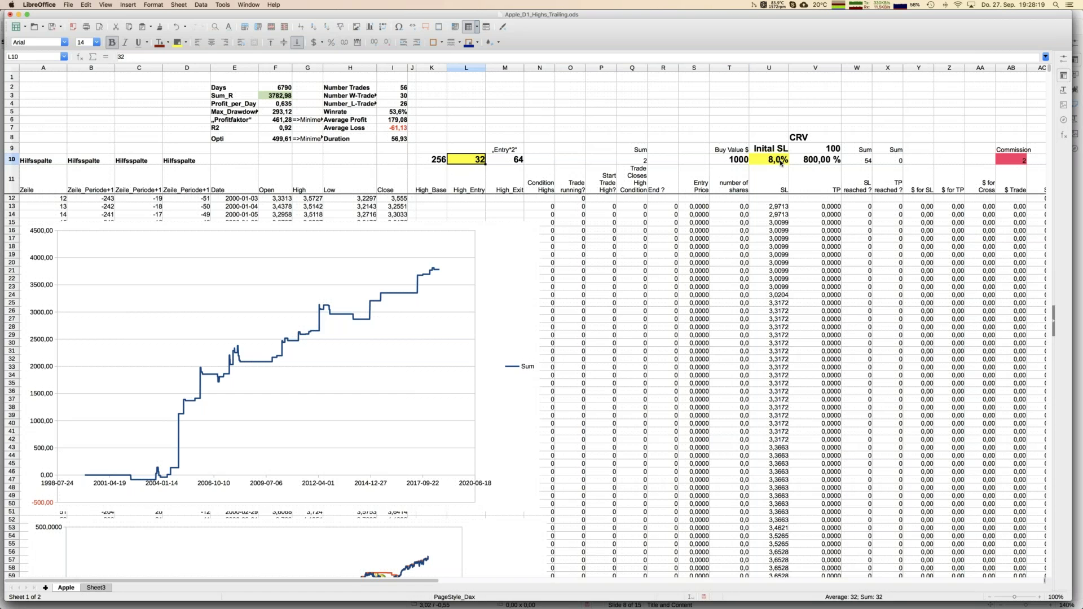
pyautogui.write('16')
pyautogui.press('Return')
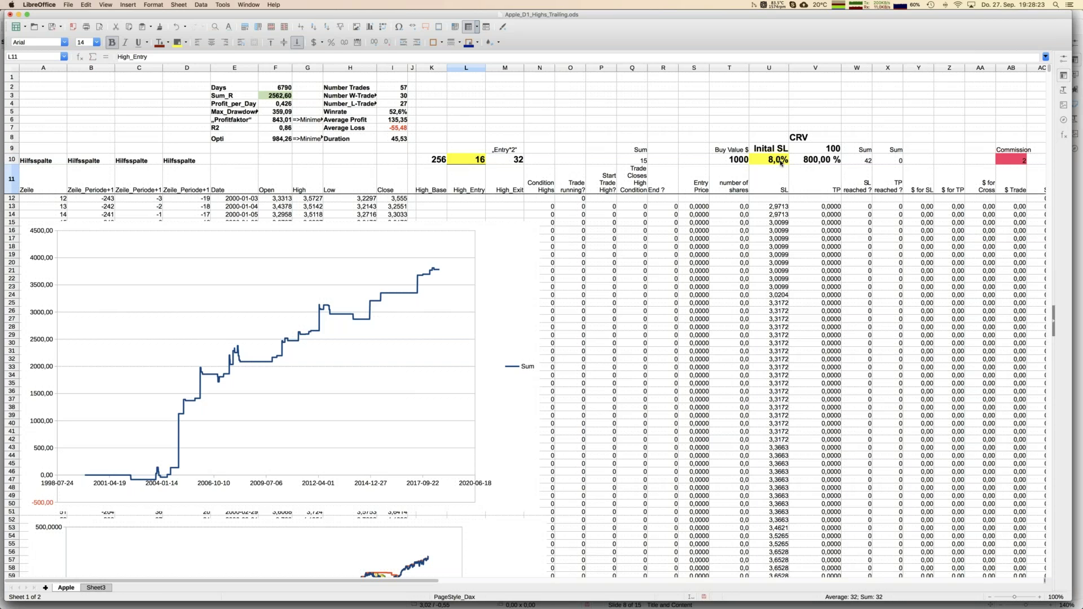
pyautogui.press('Up')
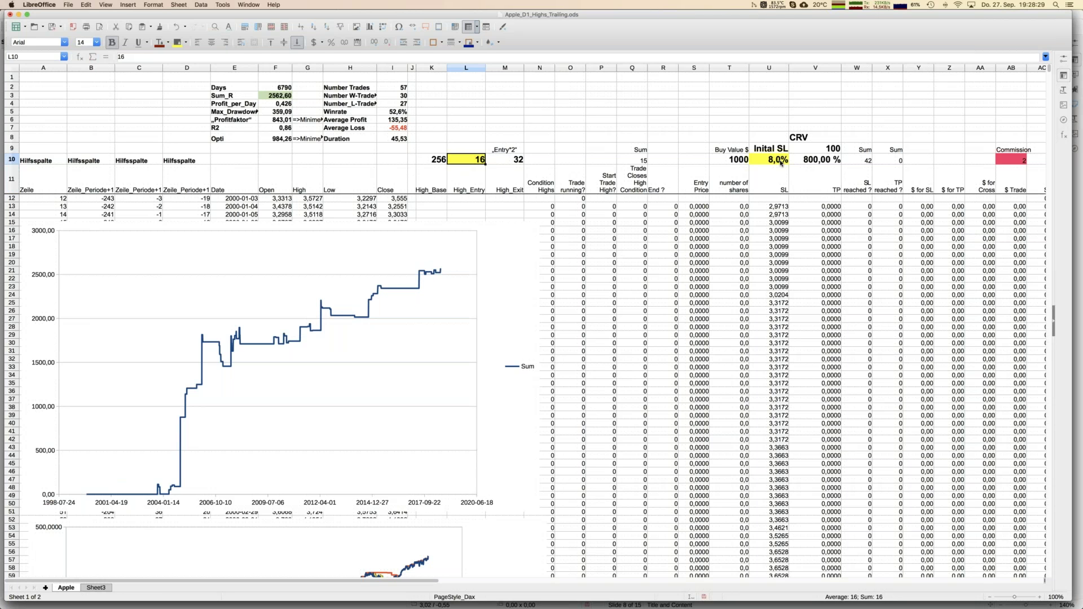
pyautogui.write('64')
pyautogui.press('Return')
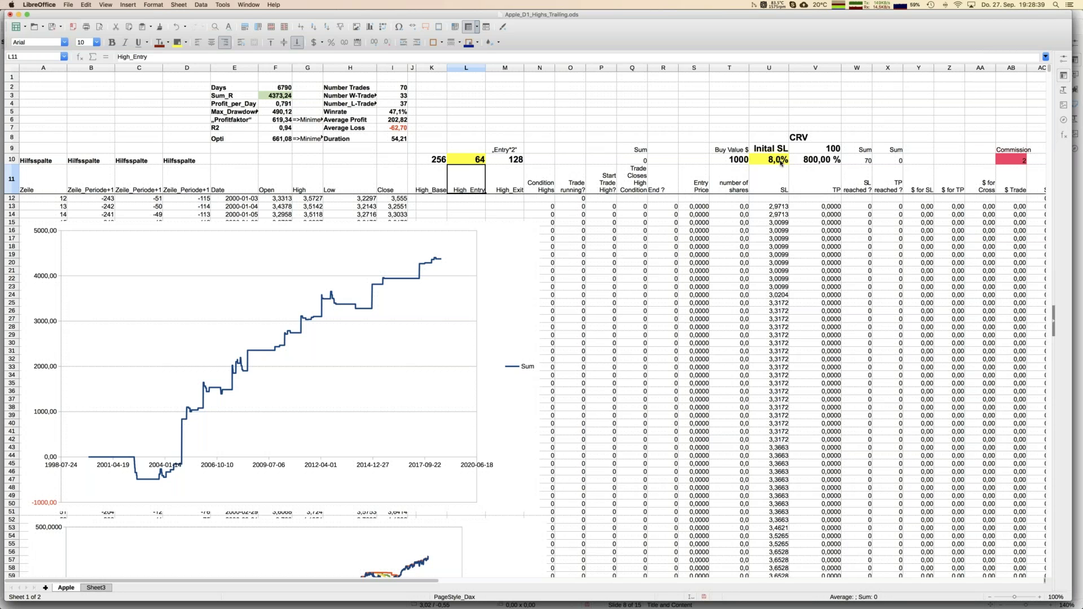
# Switch to the All_D1_Highs_Trailing_V1.ods spreadsheet and select the file name in cell A4.
pyautogui.click(249, 6)
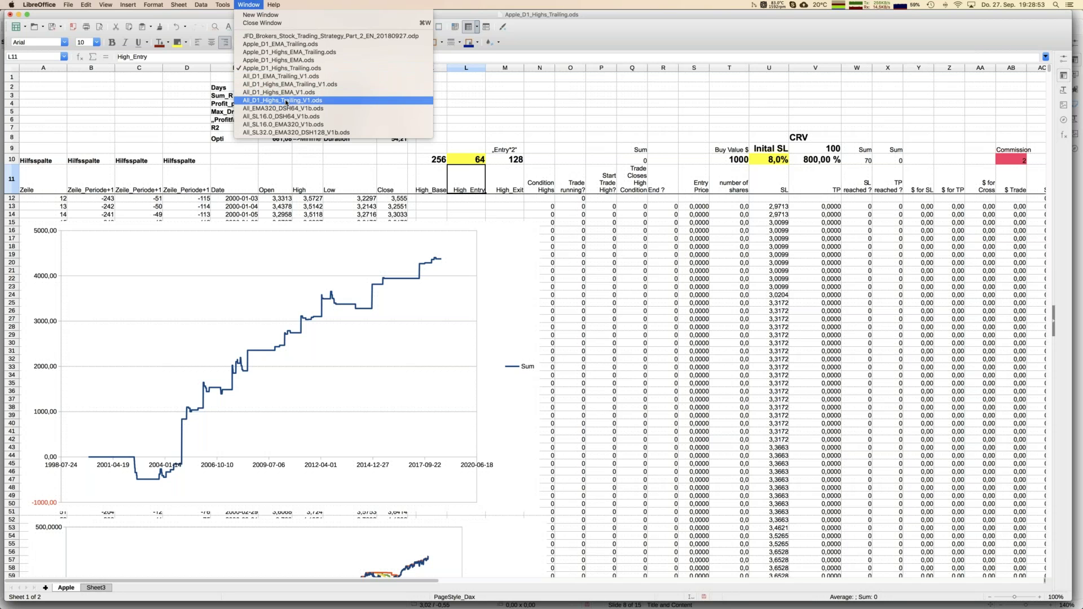
pyautogui.click(286, 102)
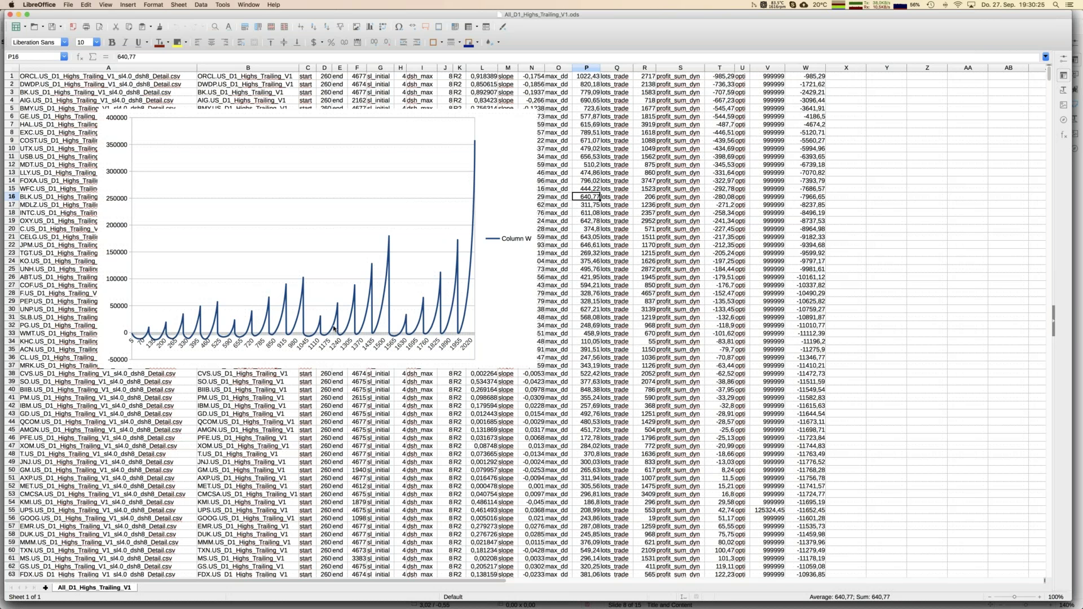
pyautogui.click(66, 101)
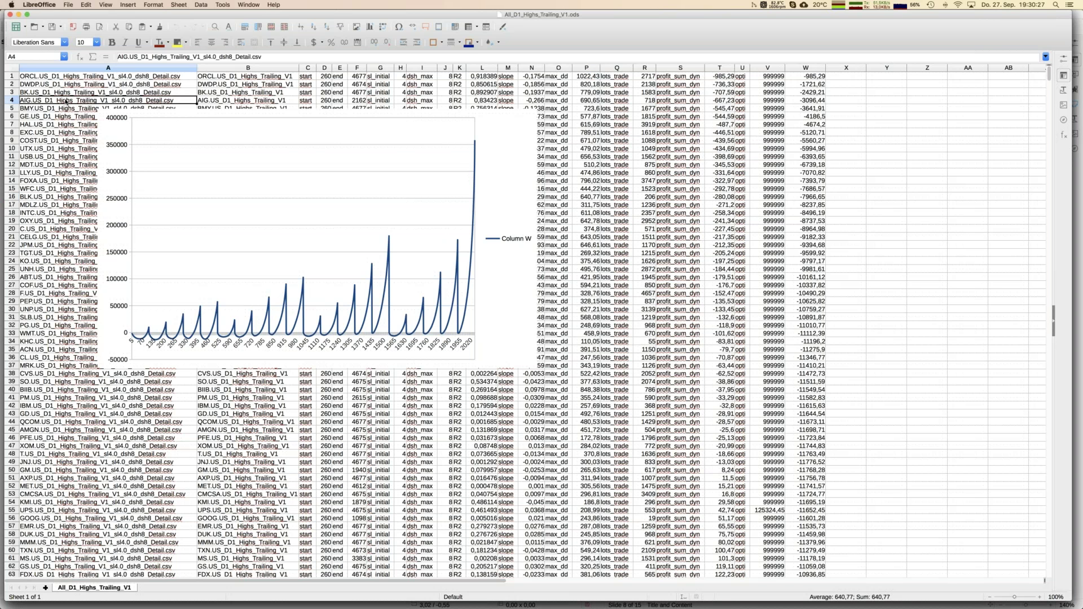
# Revisit the four-variants slide in the JFD_Brokers_Stock_Trading_Strategy_Part_2_EN_20180927.odp presentation and switch to the Apple_D1_Highs_EMA.ods spreadsheet.
pyautogui.click(248, 5)
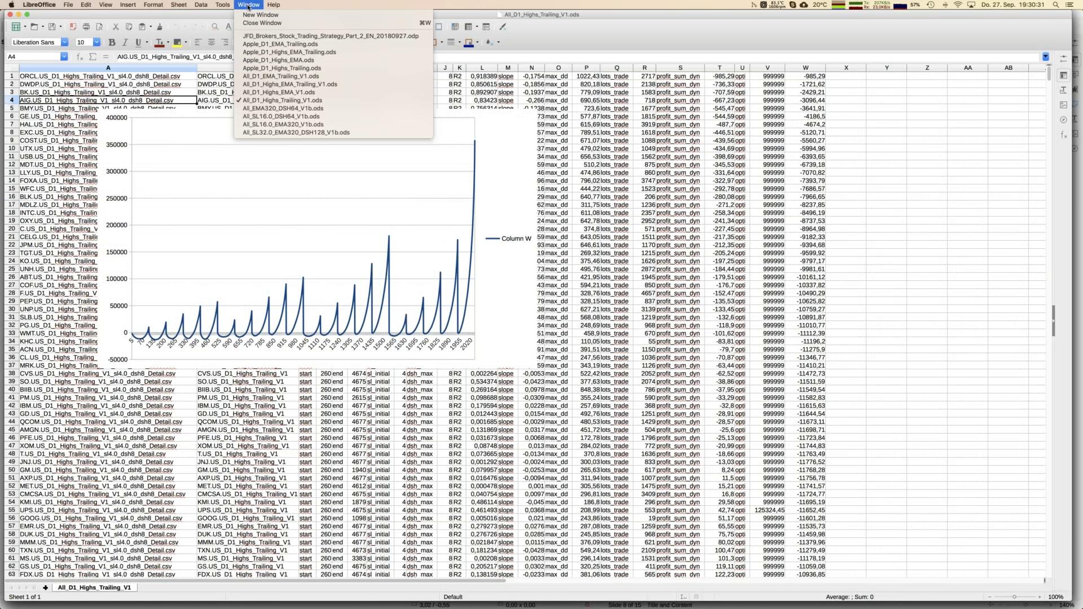
pyautogui.click(265, 36)
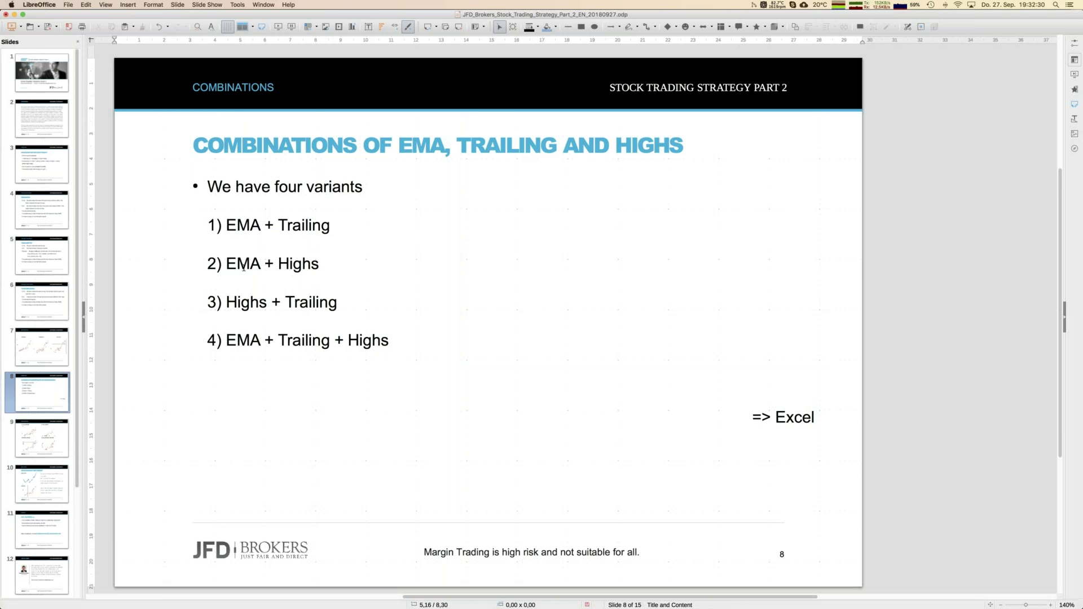
pyautogui.click(263, 6)
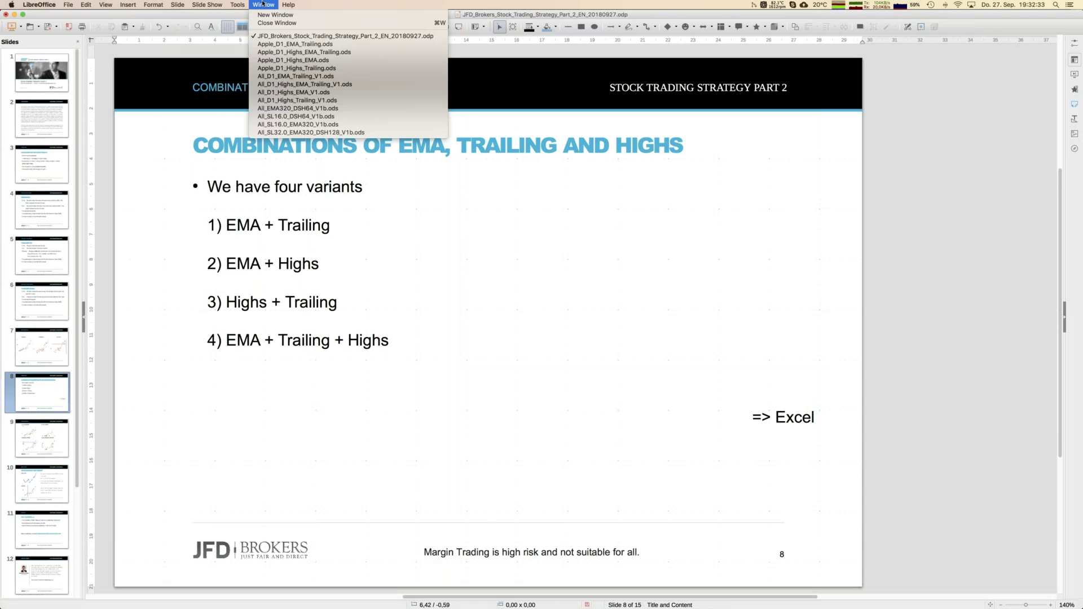
pyautogui.click(292, 60)
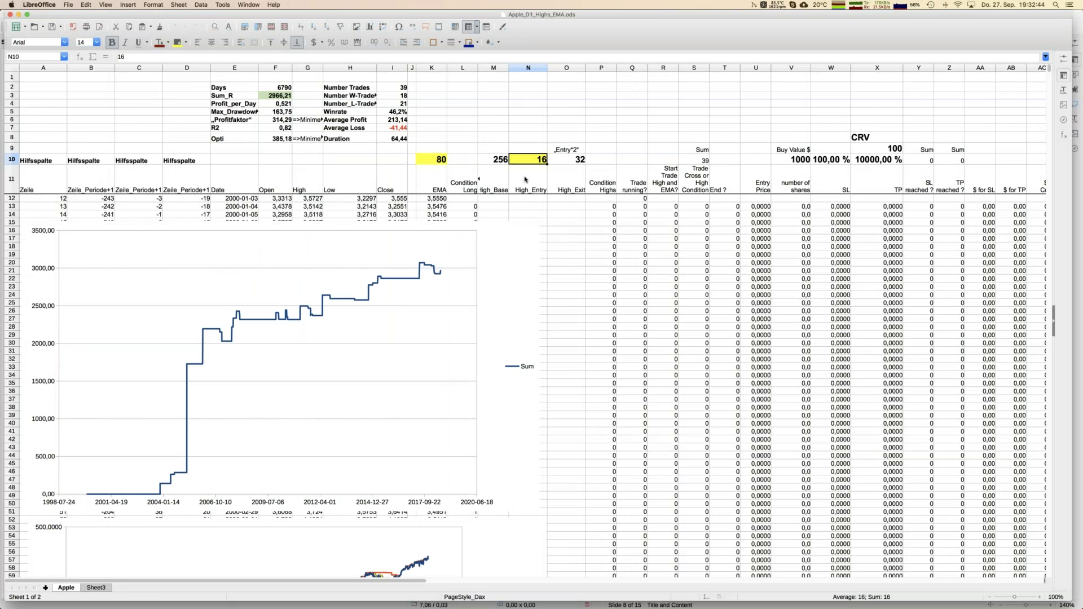
# Test High_Entry values of 8 and 32 in cell N10.
pyautogui.write('8')
pyautogui.press('Return')
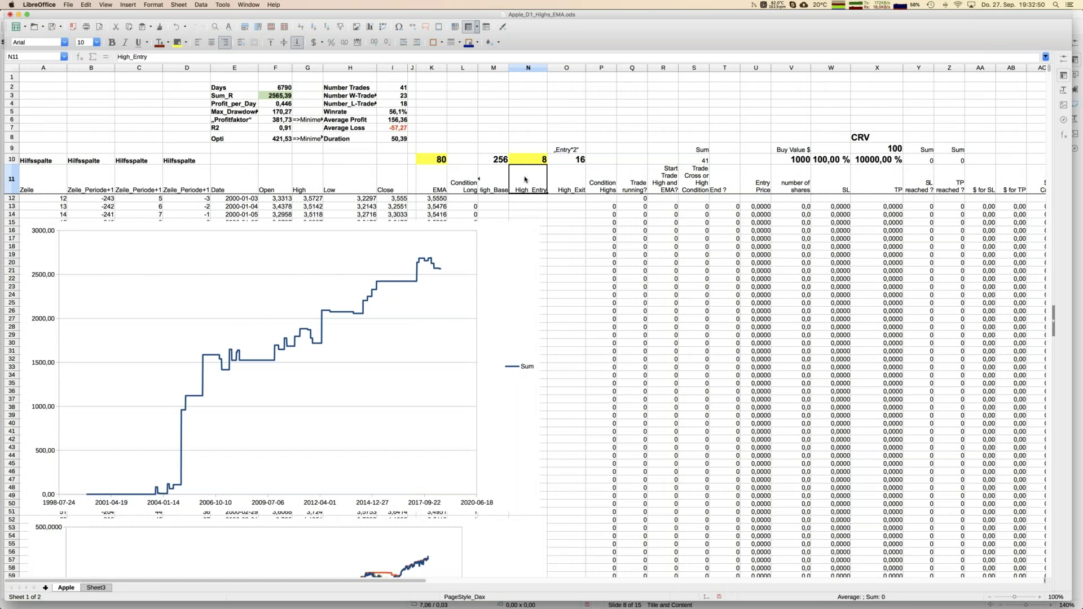
pyautogui.press('Up')
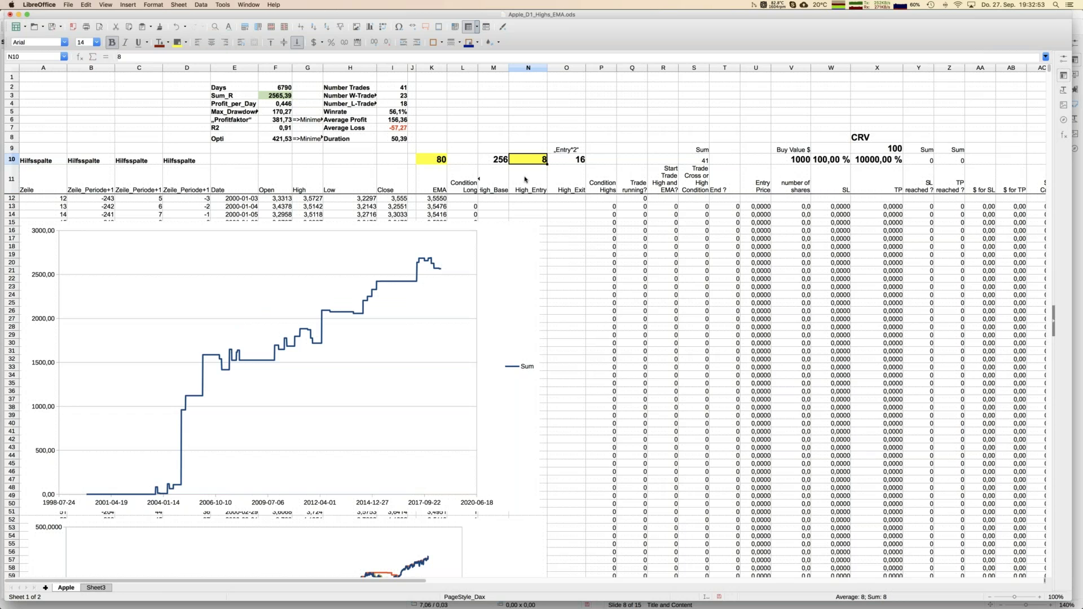
pyautogui.write('32')
pyautogui.press('Return')
# Set the EMA period in cell K10 to 40.
pyautogui.press('Up')
pyautogui.press('Left')
pyautogui.press('Left')
pyautogui.press('Left')
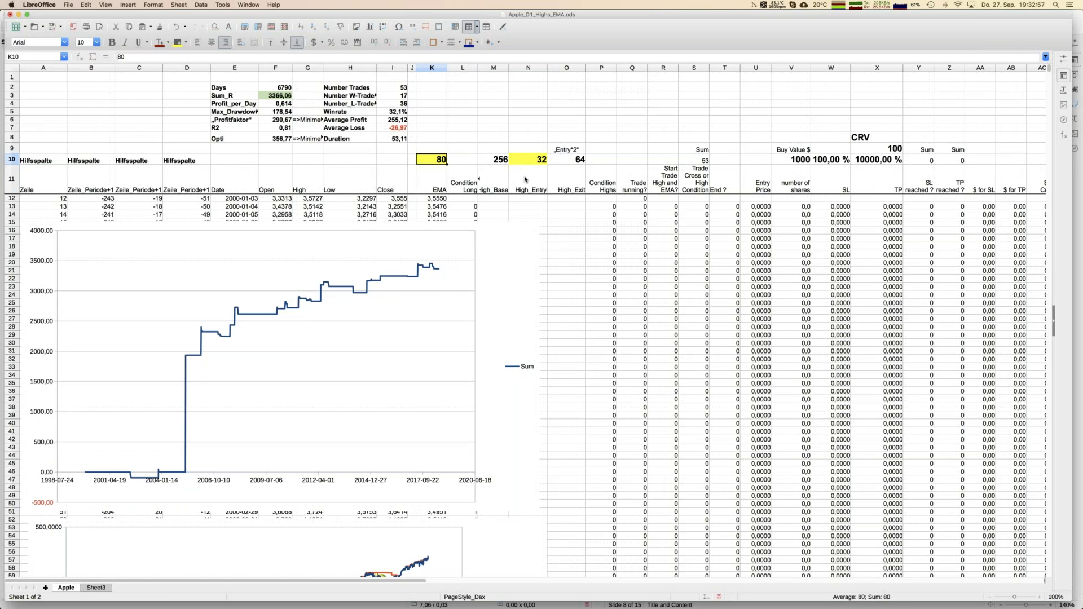
pyautogui.write('40')
pyautogui.press('Return')
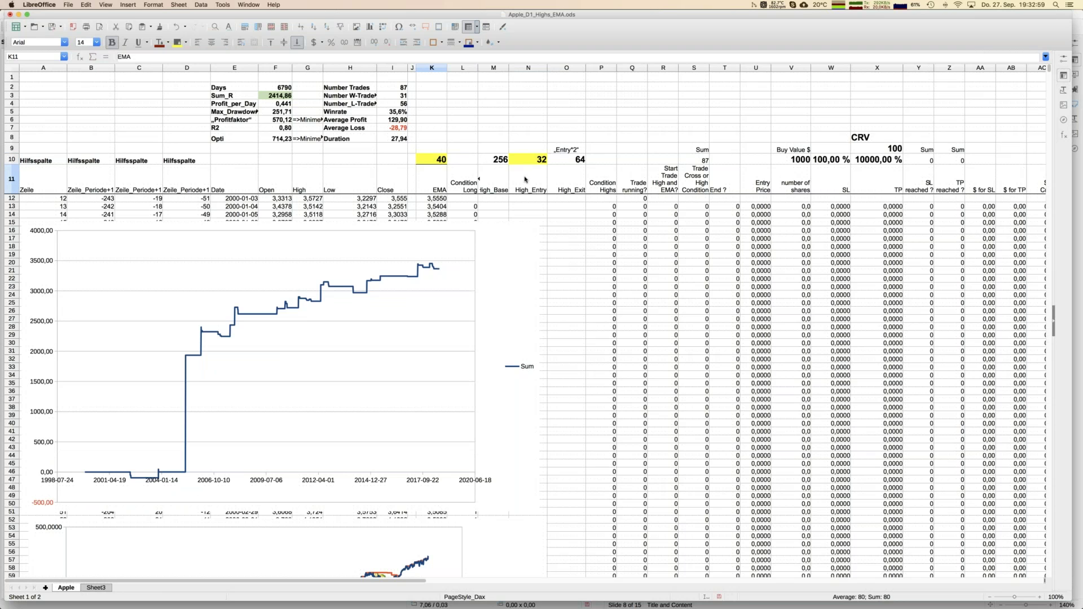
# Set the High_Entry value in cell N10 to 8.
pyautogui.press('Up')
pyautogui.press('Right')
pyautogui.press('Right')
pyautogui.press('Right')
pyautogui.press('Down')
pyautogui.press('Up')
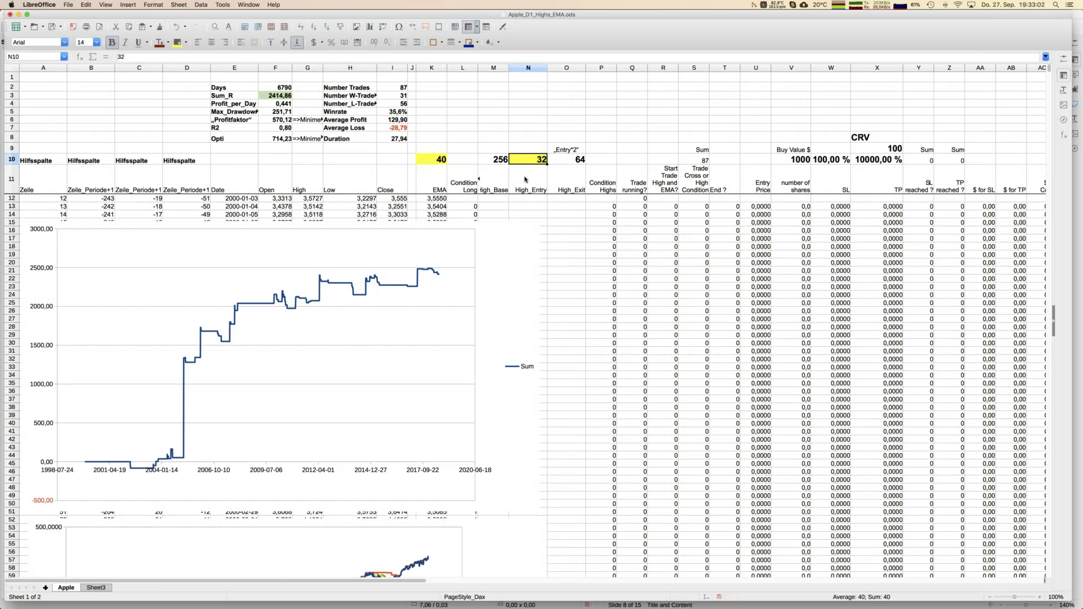
pyautogui.write('8')
pyautogui.press('Return')
# Set the EMA period in cell K10 to 20.
pyautogui.press('Up')
pyautogui.press('Left')
pyautogui.press('Left')
pyautogui.press('Left')
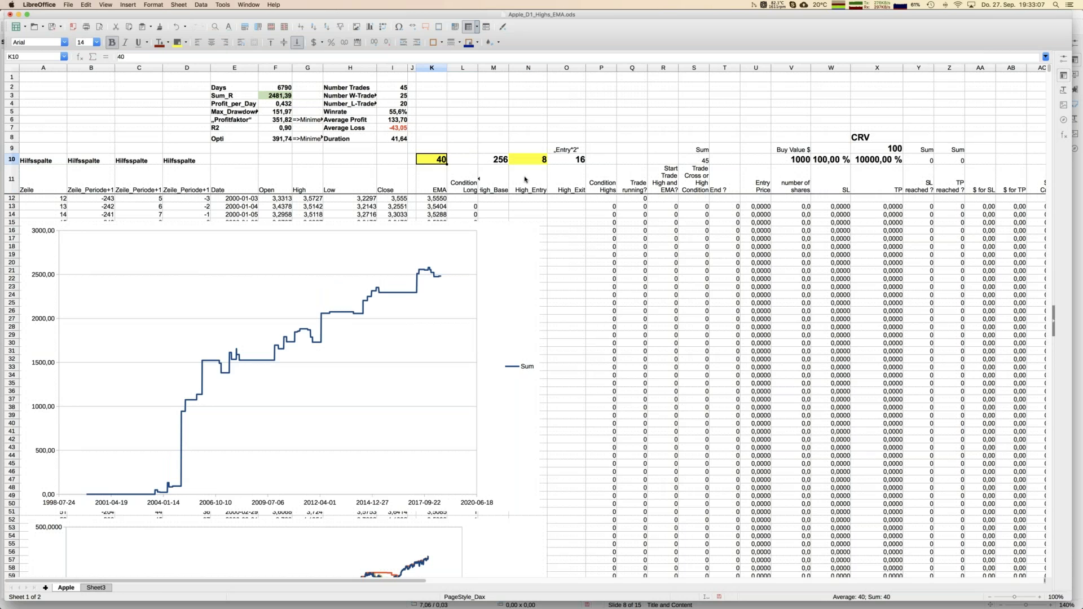
pyautogui.write('20')
pyautogui.press('Return')
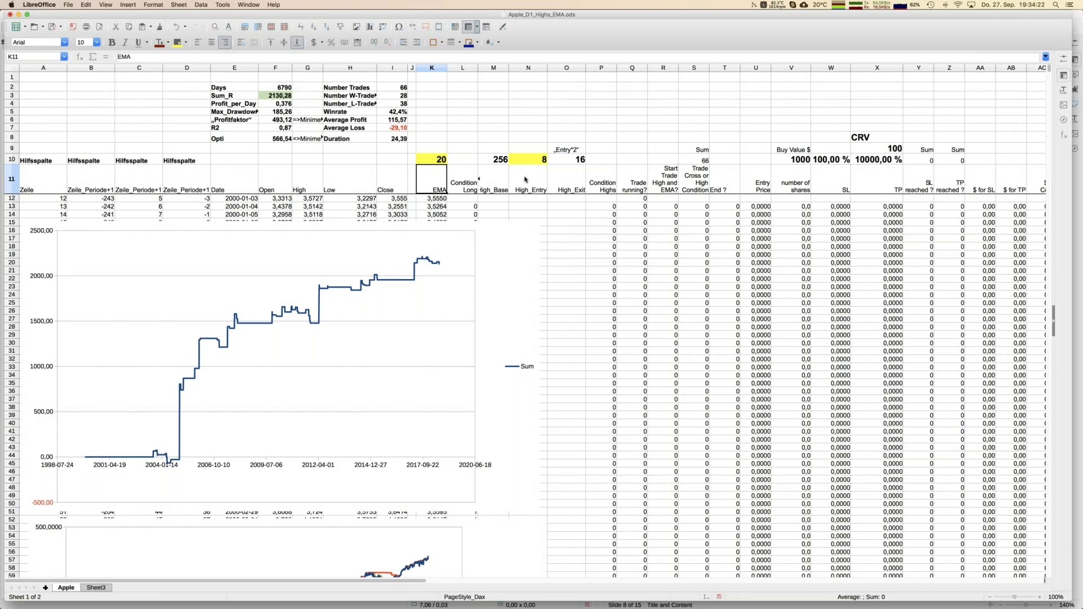
# Switch to the All_D1_Highs_EMA_V1.ods spreadsheet.
pyautogui.click(99, 86)
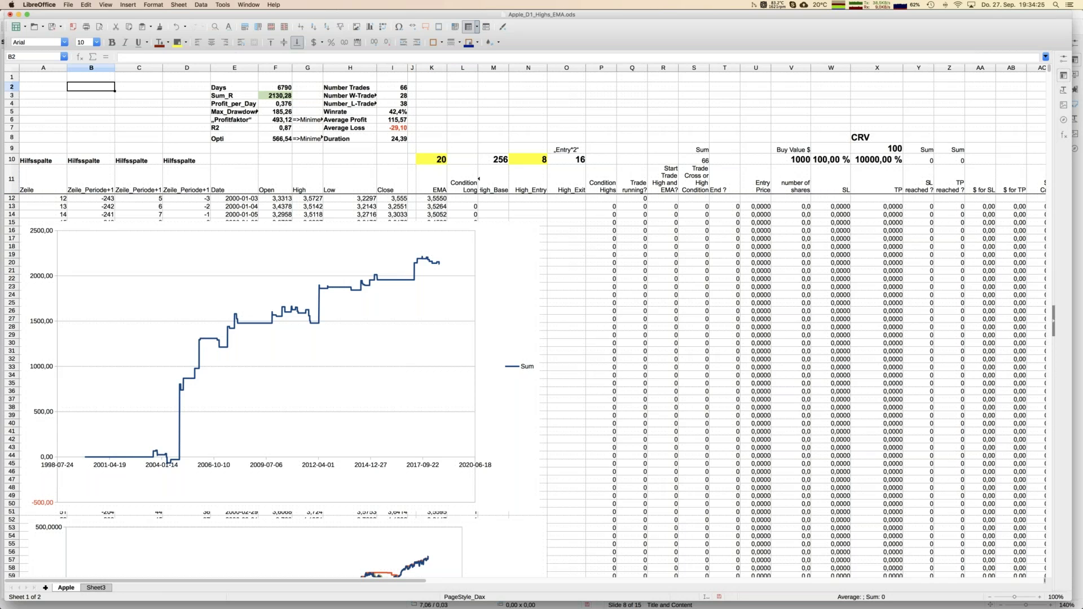
pyautogui.click(249, 4)
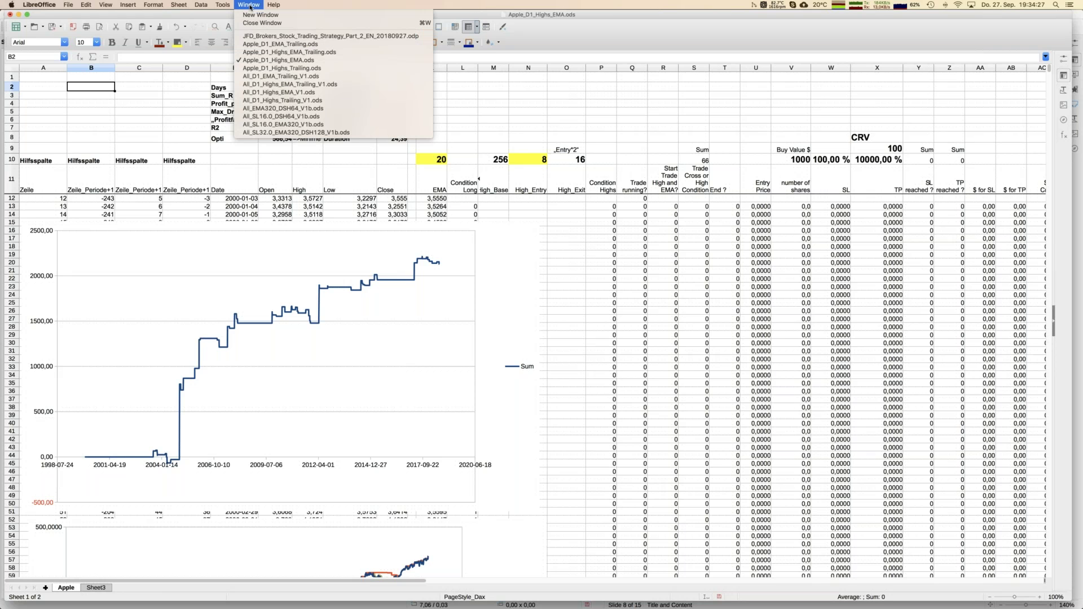
pyautogui.click(270, 92)
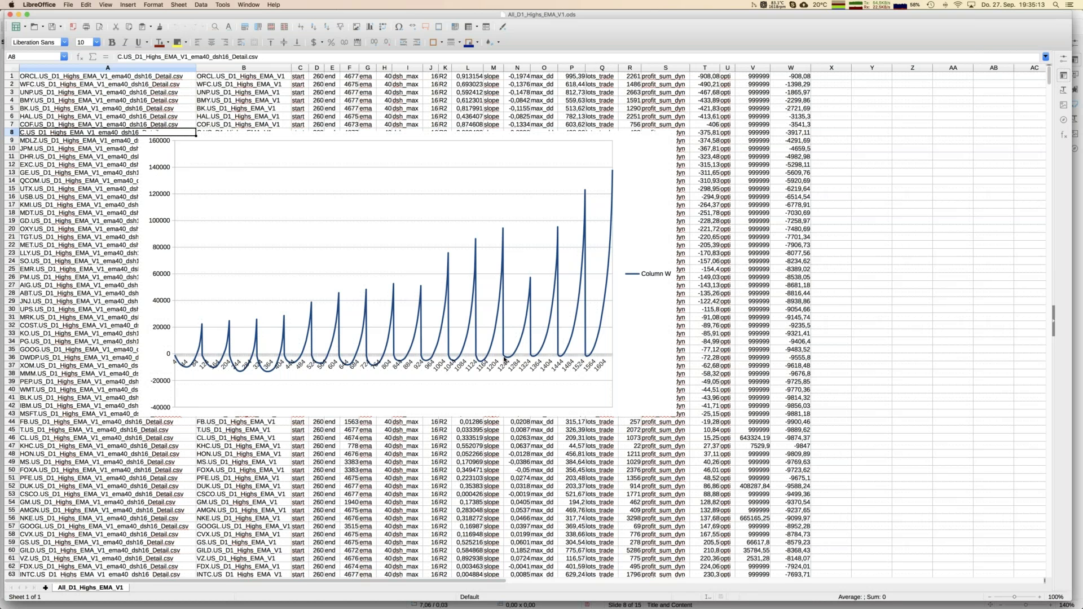
# Switch to the Apple_D1_Highs_EMA_Trailing.ods spreadsheet and set the High_Entry value in cell N10 to 16.
pyautogui.click(248, 5)
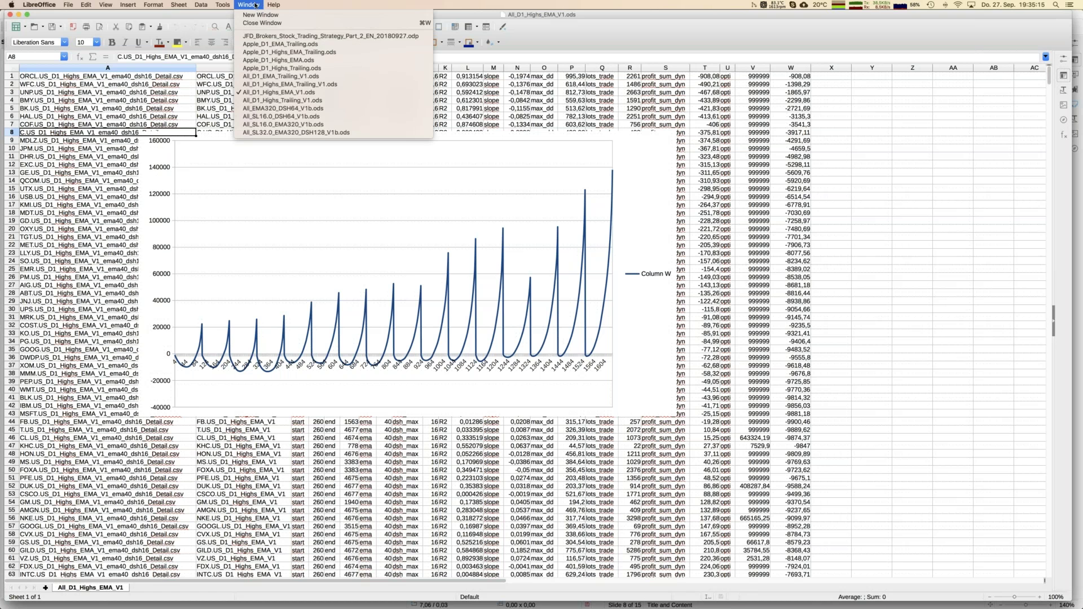
pyautogui.click(275, 52)
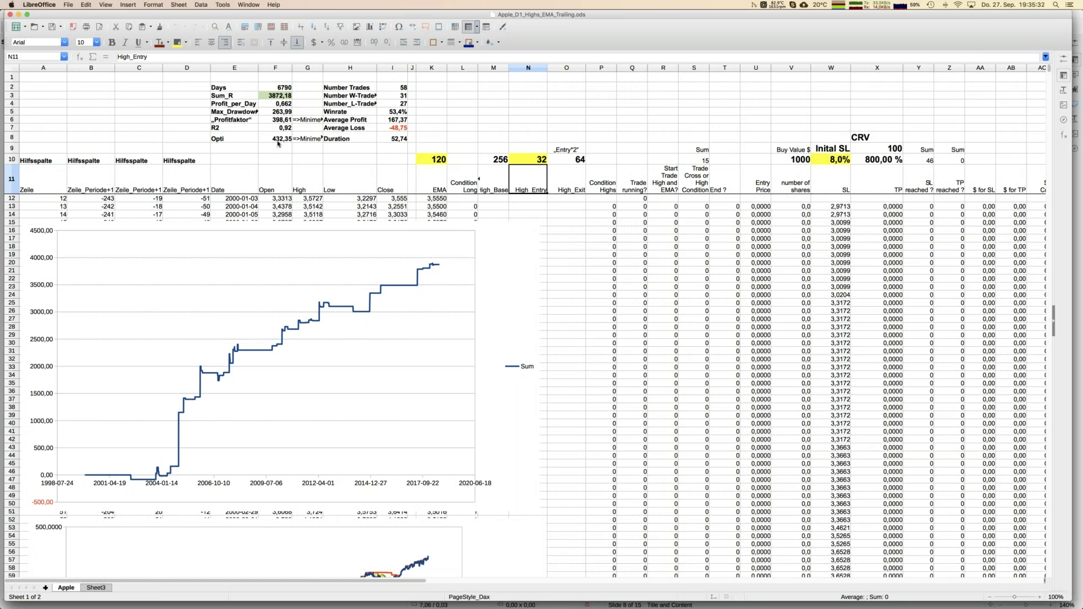
pyautogui.click(537, 164)
pyautogui.write('16')
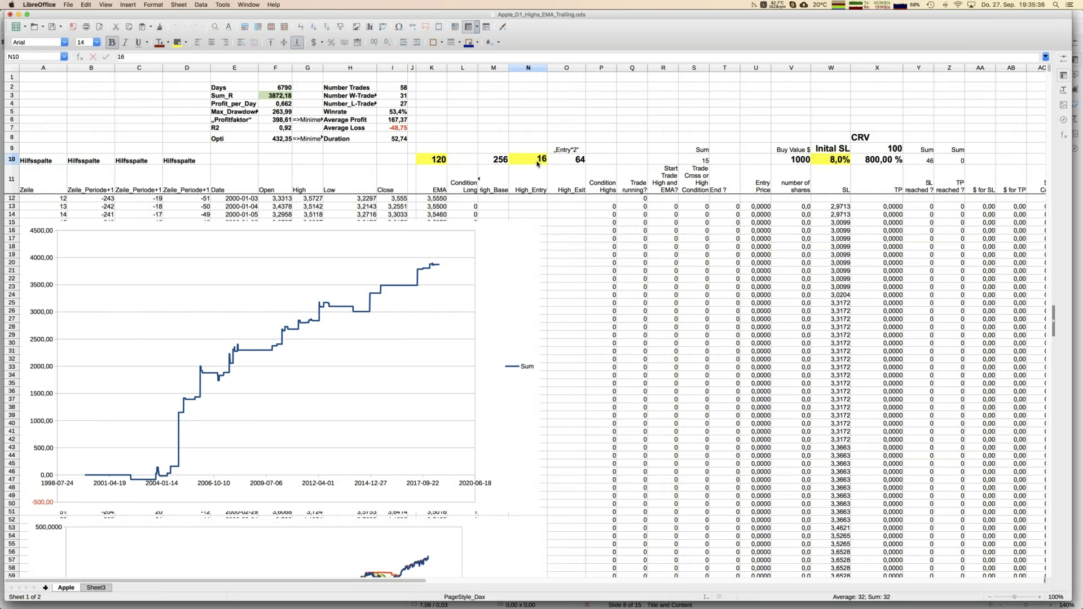
pyautogui.press('Return')
# Set the High_Entry value in cell N10 to 32.
pyautogui.click(537, 164)
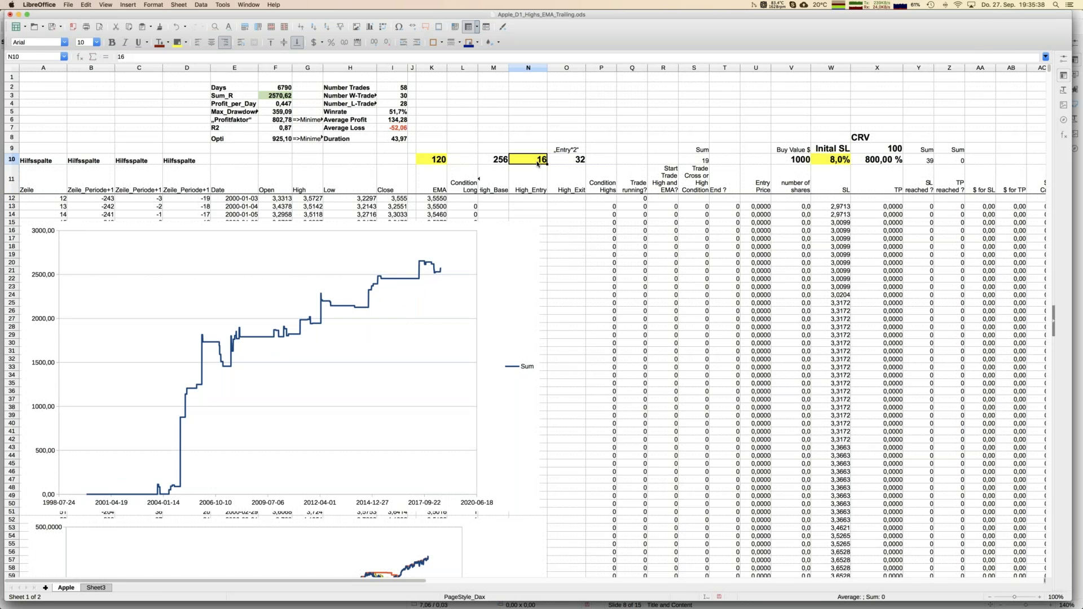
pyautogui.write('32')
pyautogui.press('Return')
# Set the initial stop loss (Inital SL) in cell W10 to 4%.
pyautogui.press('Up')
pyautogui.press('Right')
pyautogui.press('Right')
pyautogui.press('Right')
pyautogui.press('Right')
pyautogui.press('Right')
pyautogui.press('Right')
pyautogui.press('Right')
pyautogui.press('Right')
pyautogui.press('Right')
pyautogui.write('4')
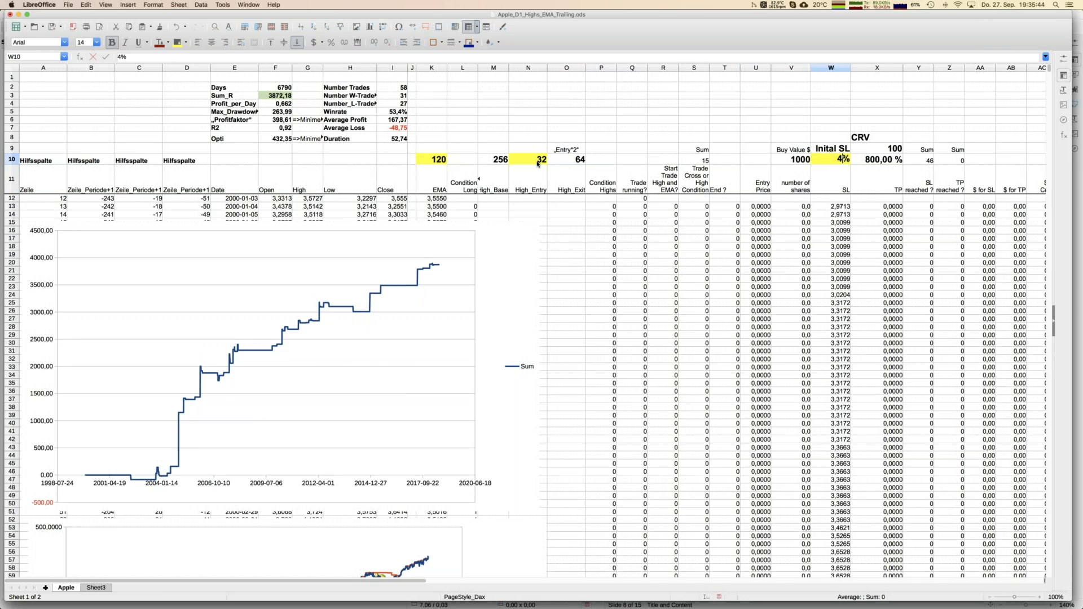
pyautogui.press('Return')
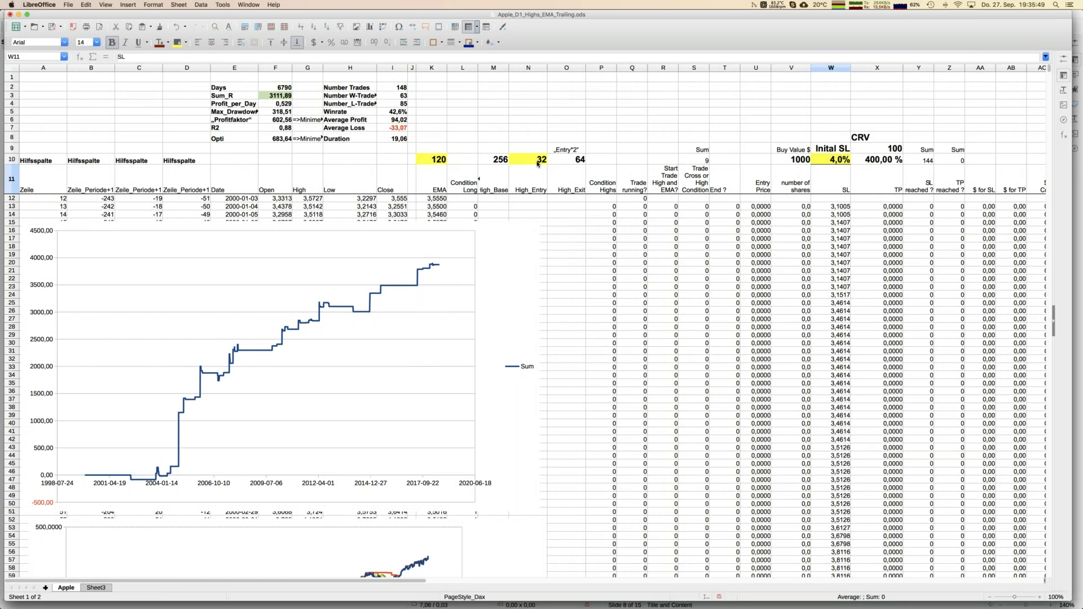
pyautogui.click(769, 140)
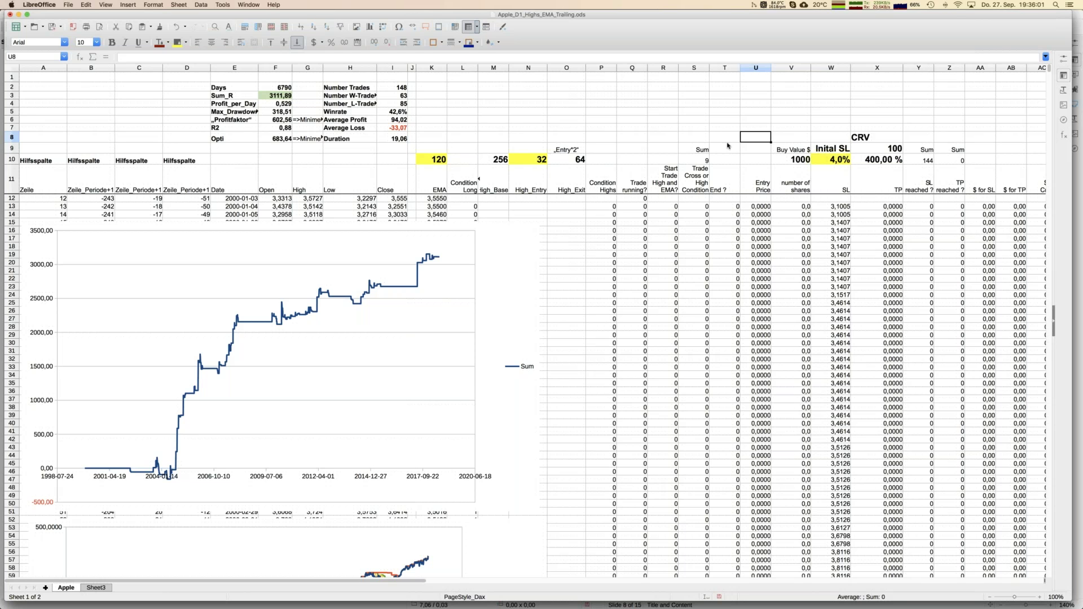
# Switch to the All_D1_Highs_EMA_Trailing_V1.ods spreadsheet to review the all-stock optimisation results of the combined variant.
pyautogui.click(242, 6)
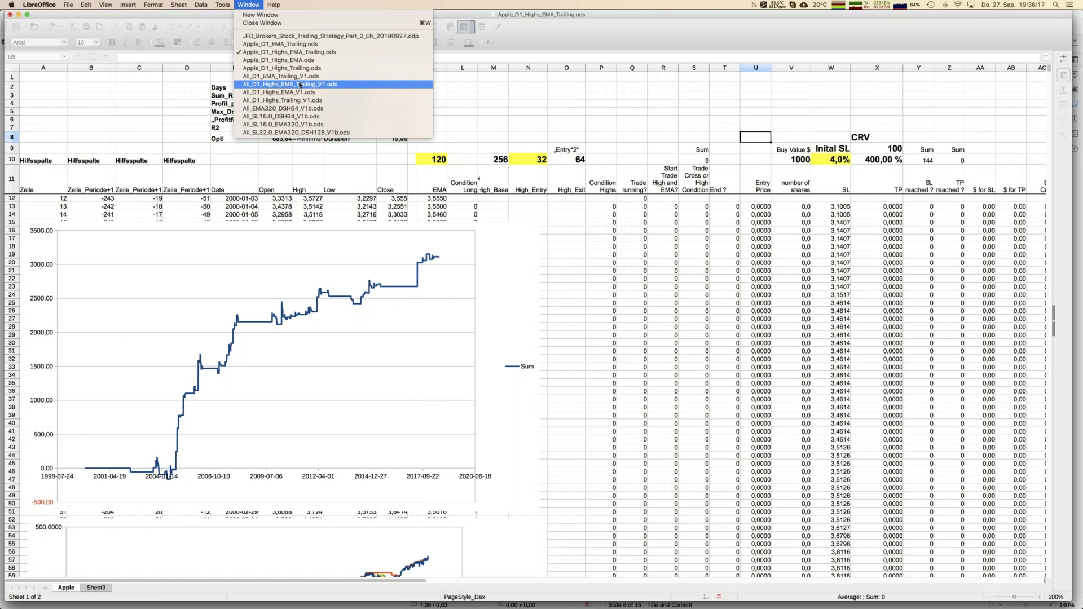
pyautogui.click(249, 85)
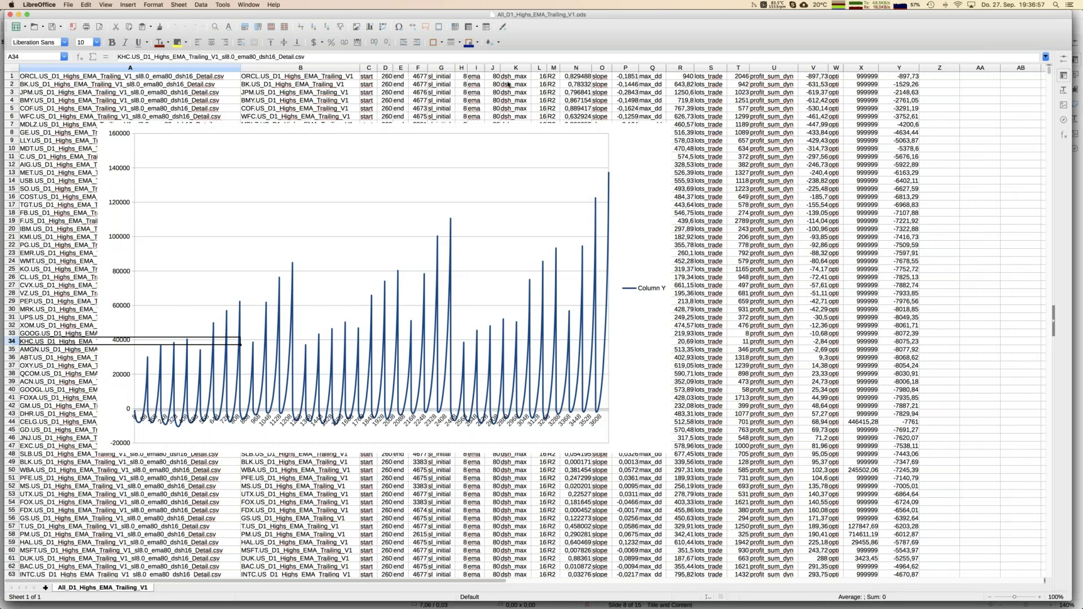
pyautogui.click(483, 102)
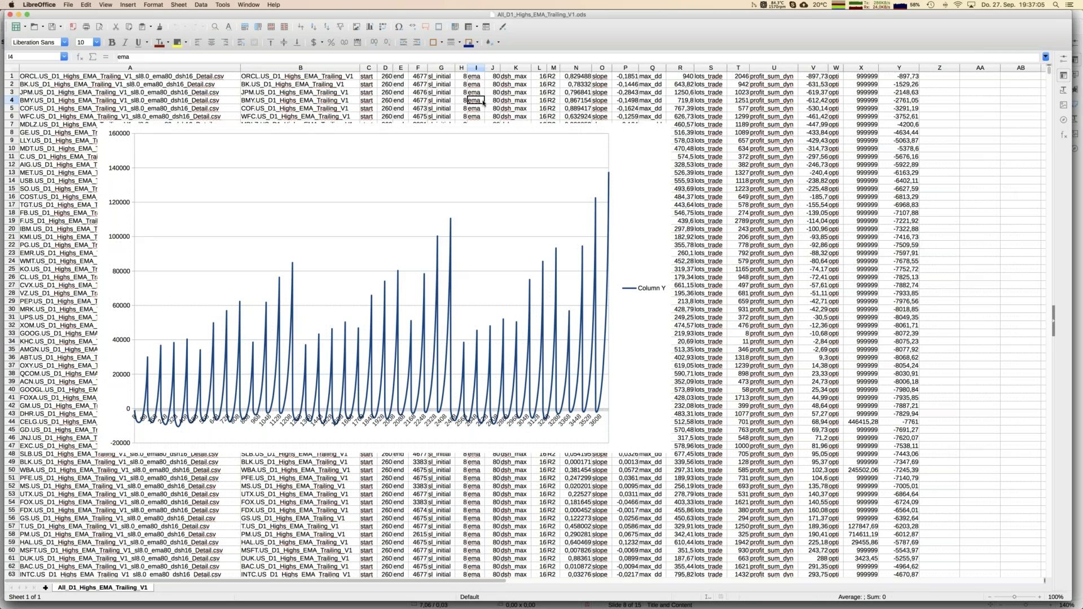
# Switch to the All_SL16.0_DSH64_V1b.ods spreadsheet and examine the trade data with its balance, equity and invested-capital charts.
pyautogui.click(249, 5)
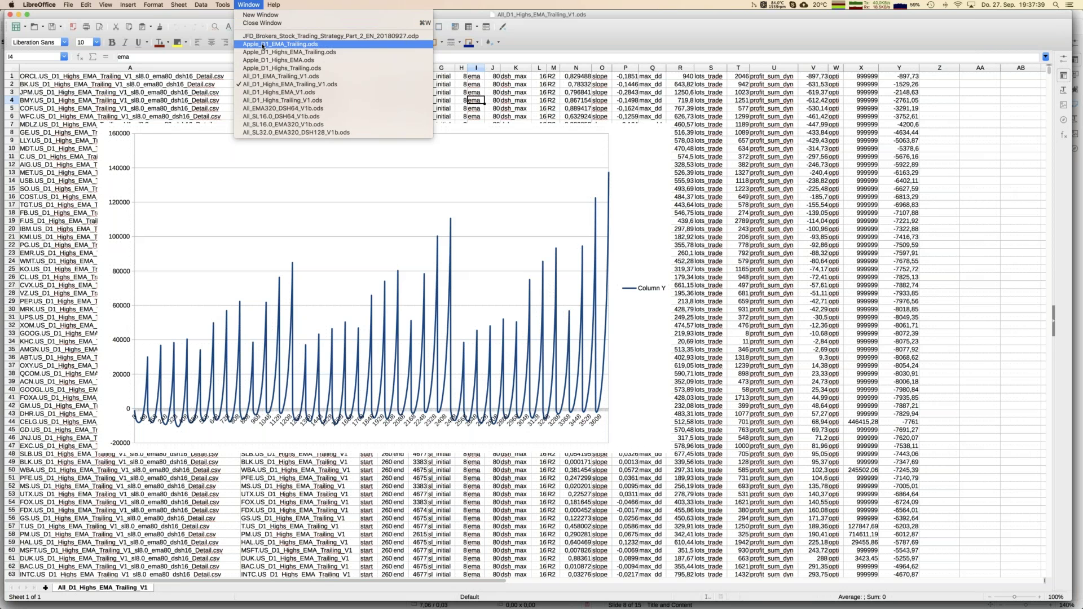
pyautogui.click(271, 120)
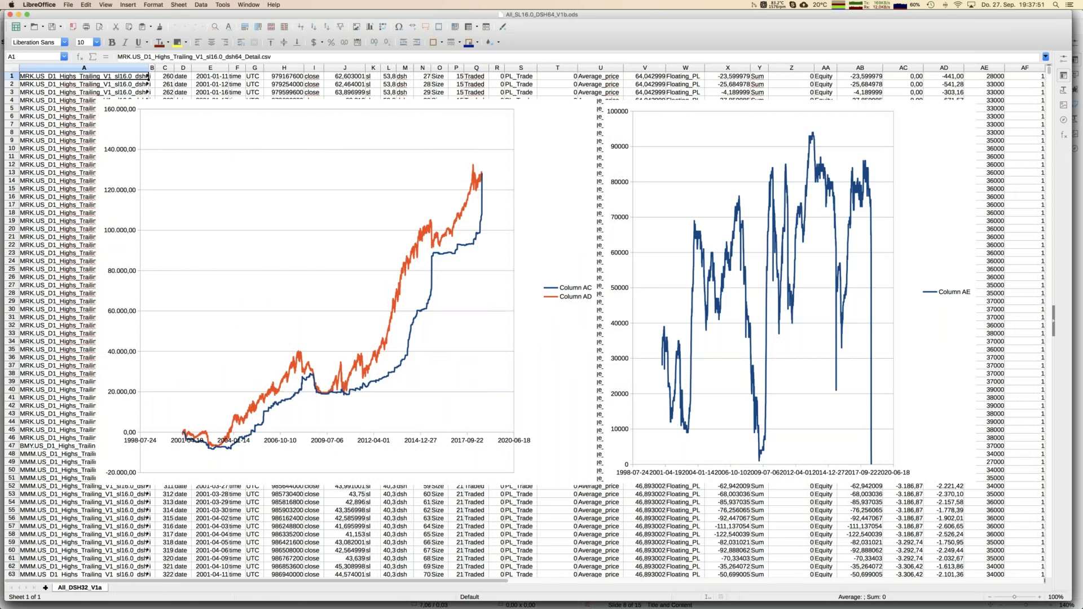
pyautogui.click(43, 149)
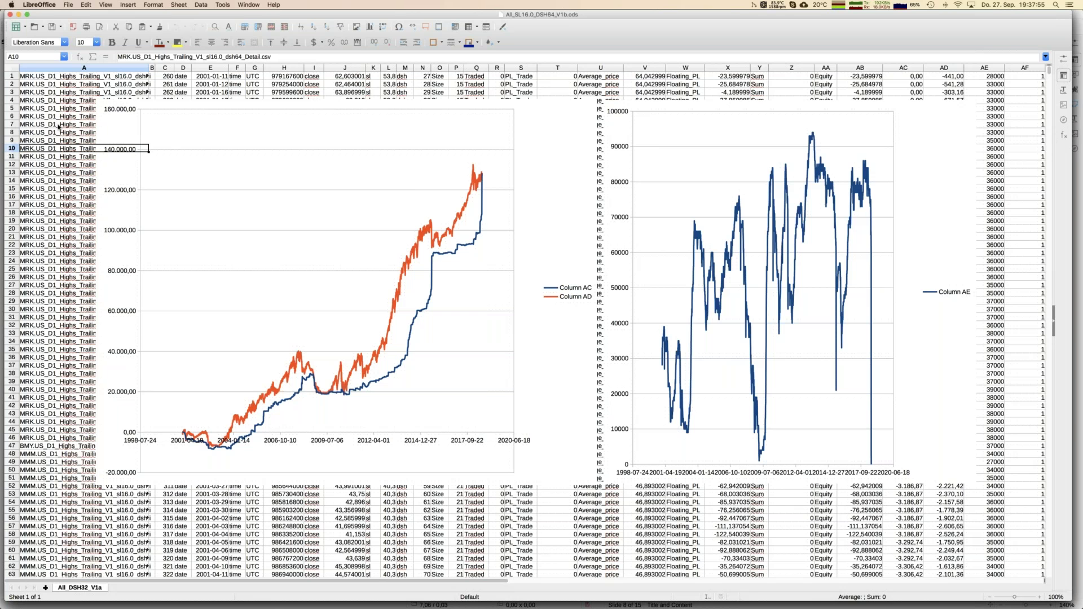
pyautogui.click(60, 79)
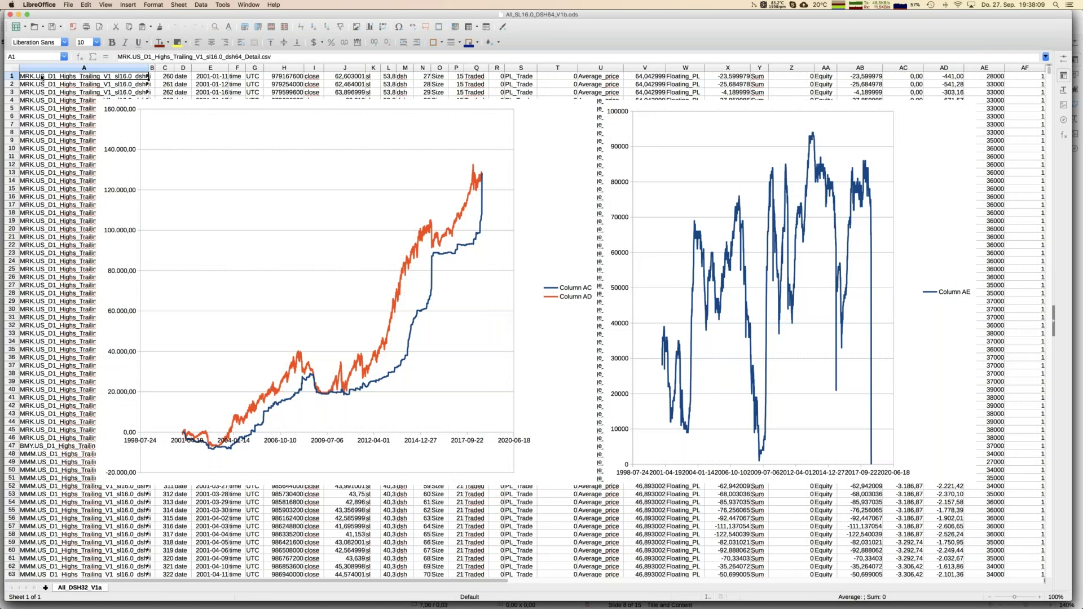
pyautogui.click(224, 78)
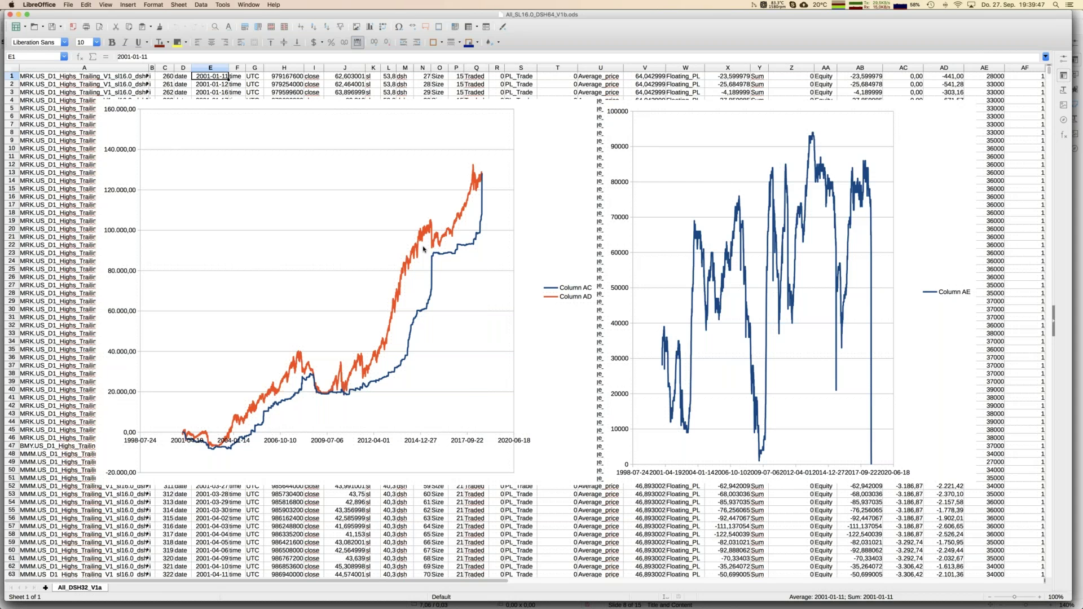
pyautogui.hscroll(5, 395, 100)
pyautogui.scroll(-1, 380, 113)
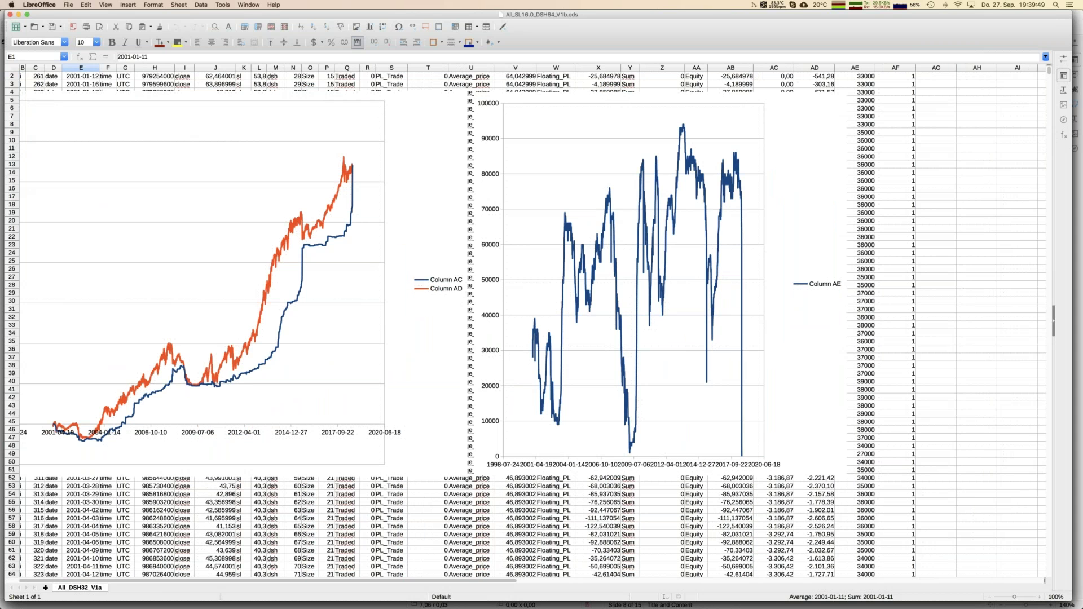
# Switch to the JFD_Brokers_Stock_Trading_Strategy_Part_2_EN_20180927.odp presentation and go through the S&P100 portfolio slide to the benchmark discussion on slide 10.
pyautogui.click(249, 4)
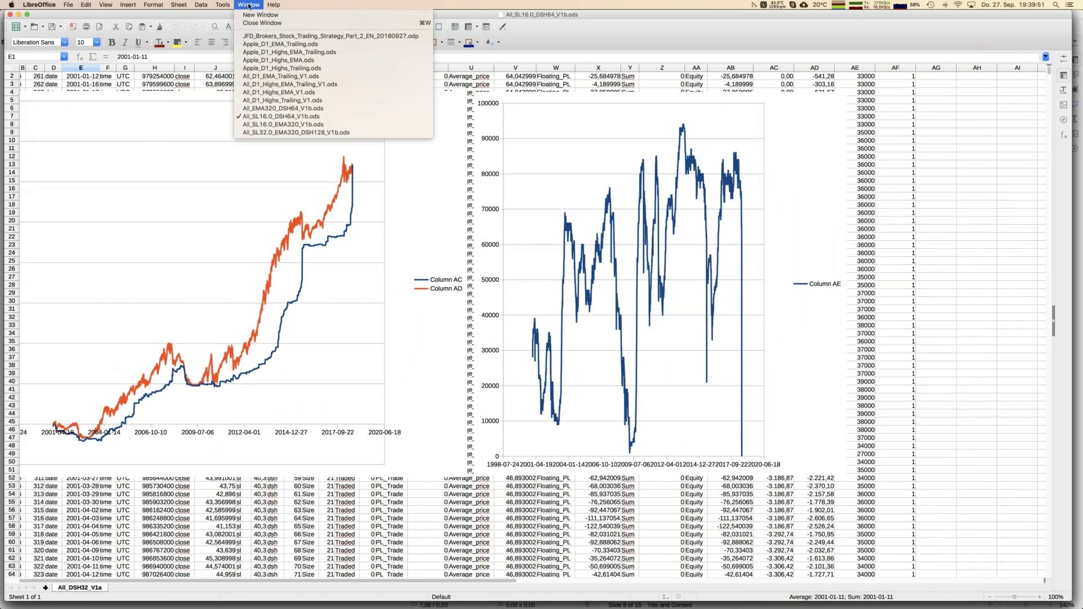
pyautogui.click(272, 36)
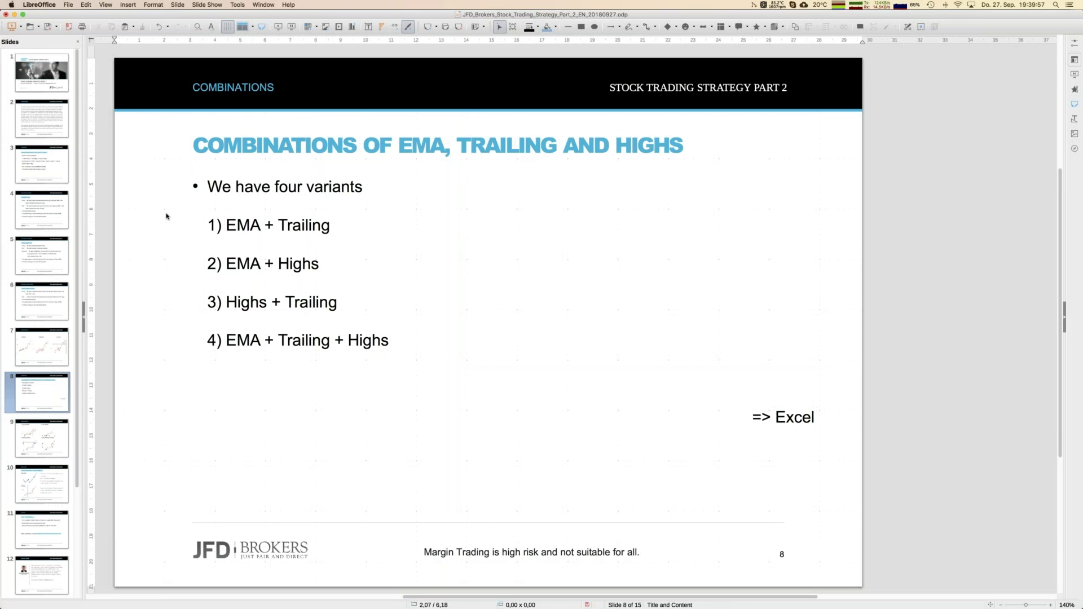
pyautogui.press('pagedown')
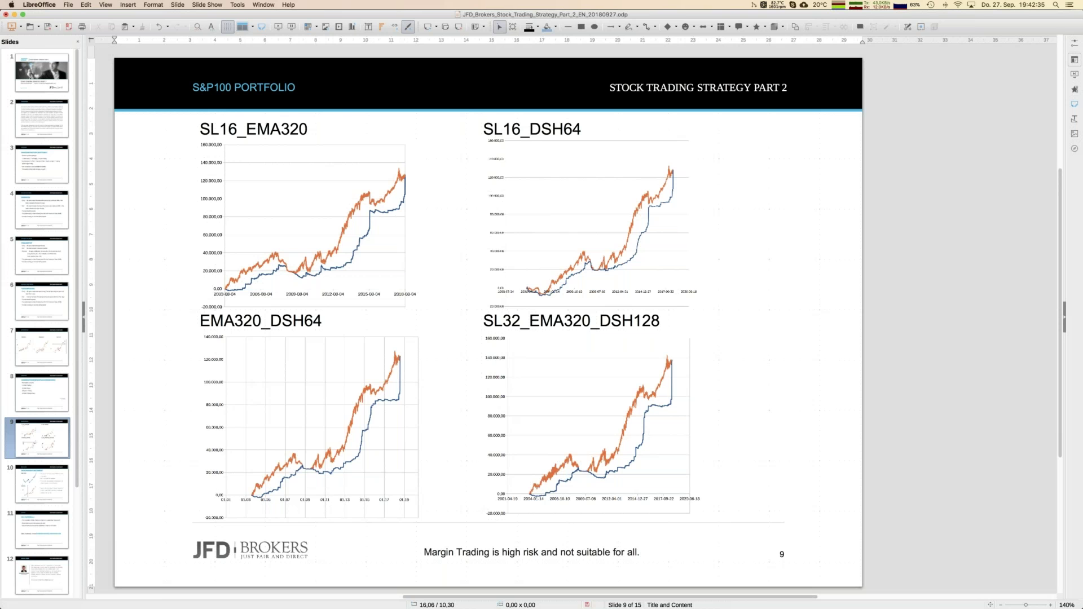
pyautogui.click(48, 480)
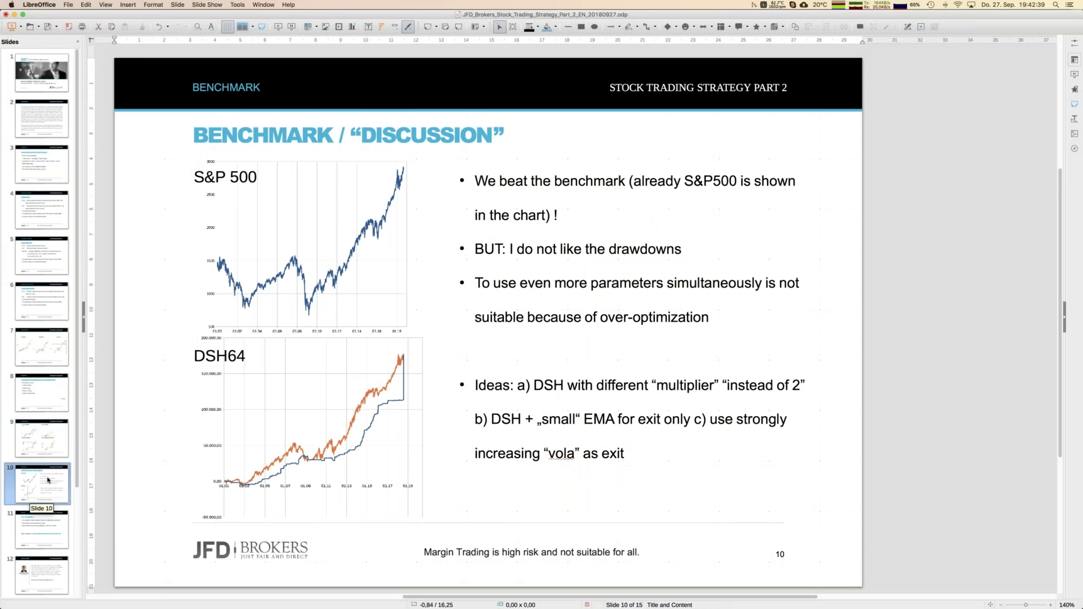